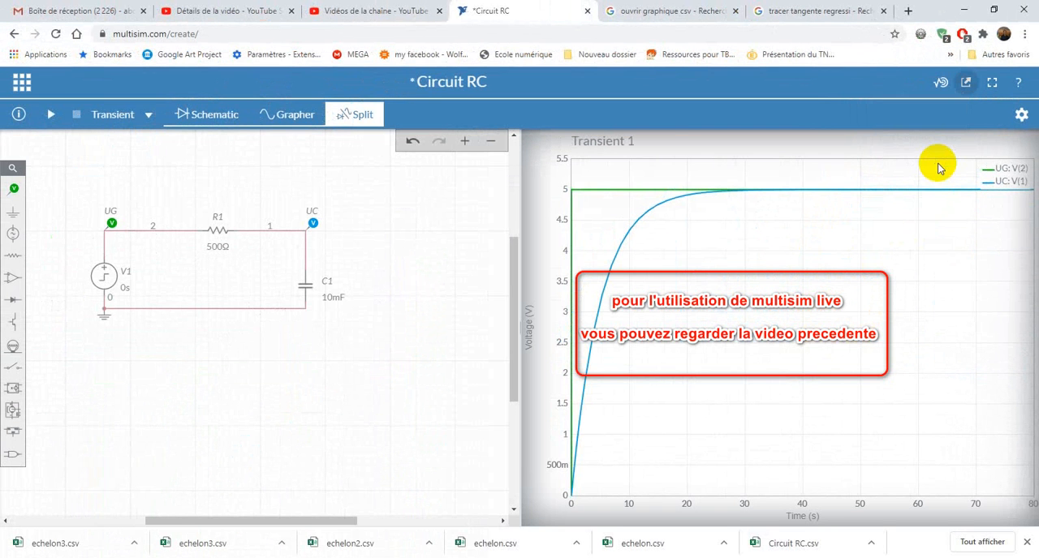
# Export the RC circuit's transient graph data to the Images folder as Circuit RC2.csv
pyautogui.click(940, 82)
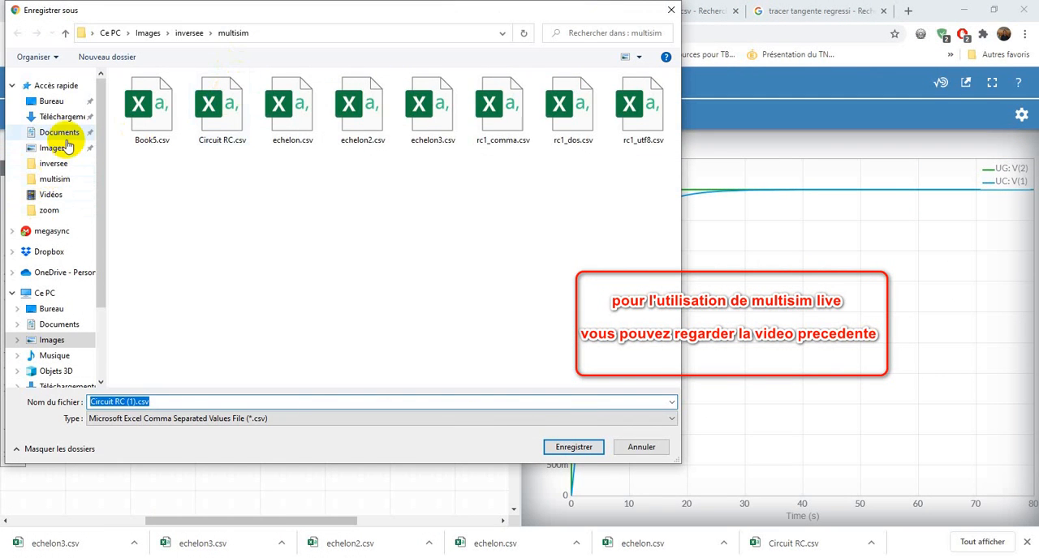
pyautogui.click(65, 148)
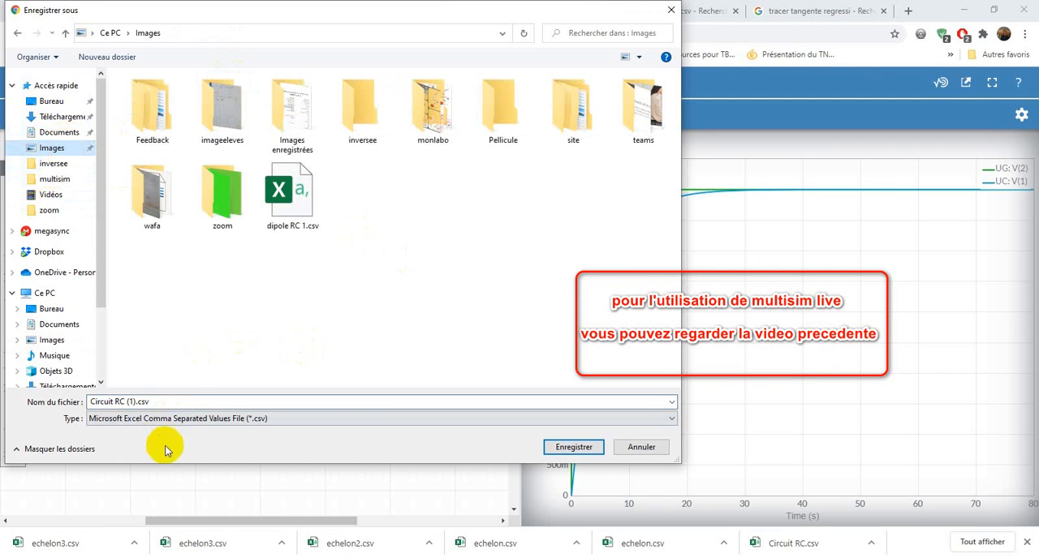
pyautogui.click(122, 403)
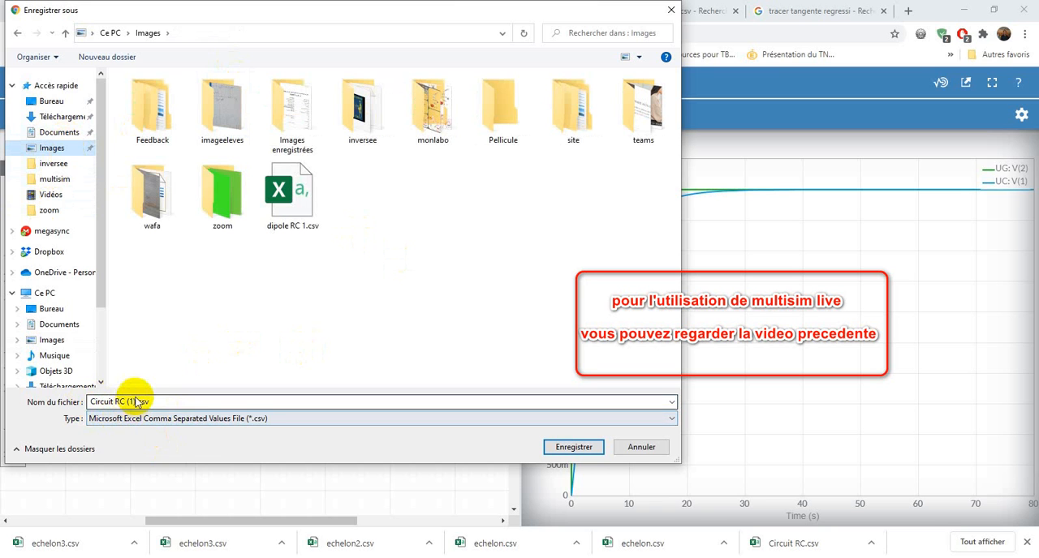
pyautogui.click(137, 400)
pyautogui.doubleClick(137, 399)
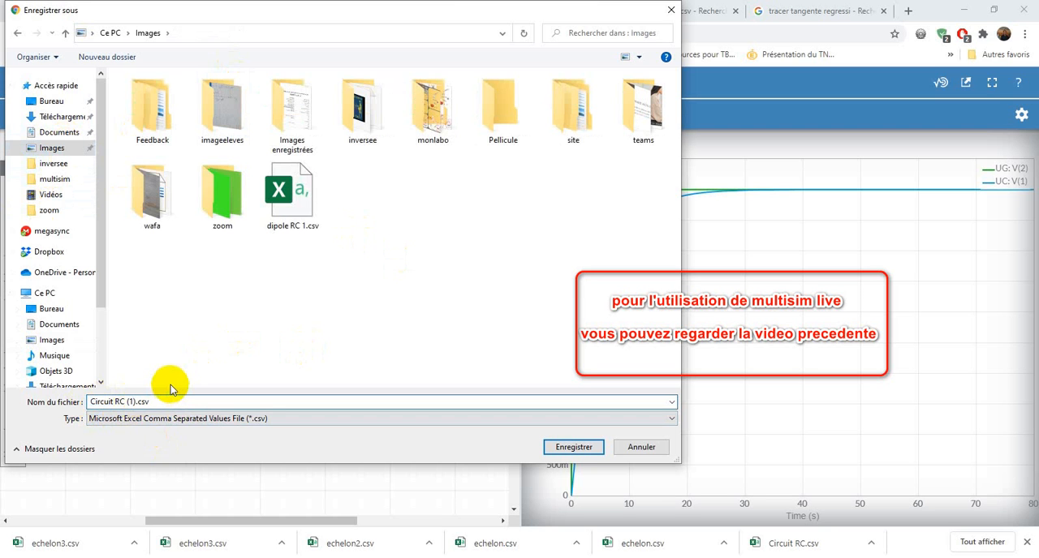
pyautogui.press('BackSpace')
pyautogui.press('BackSpace')
pyautogui.press('BackSpace')
pyautogui.press('Delete')
pyautogui.write('2')
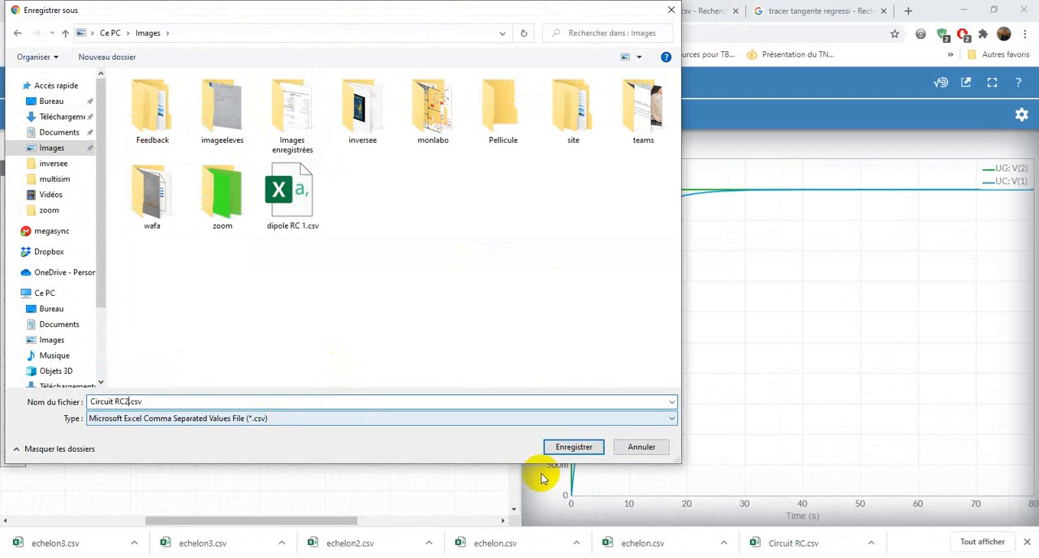
pyautogui.click(563, 447)
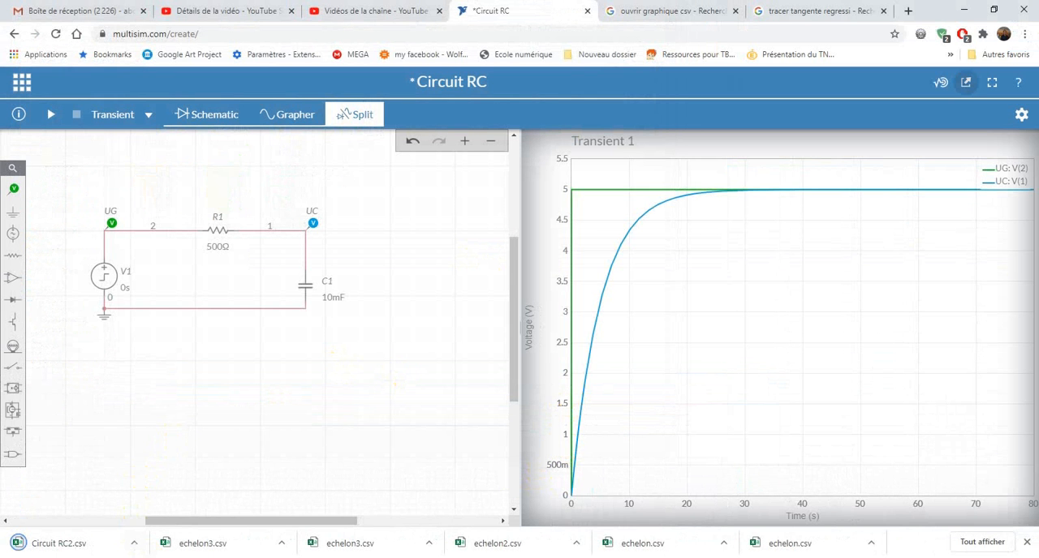
# Switch to Excel 2016 and create a blank workbook
pyautogui.press('super+s')
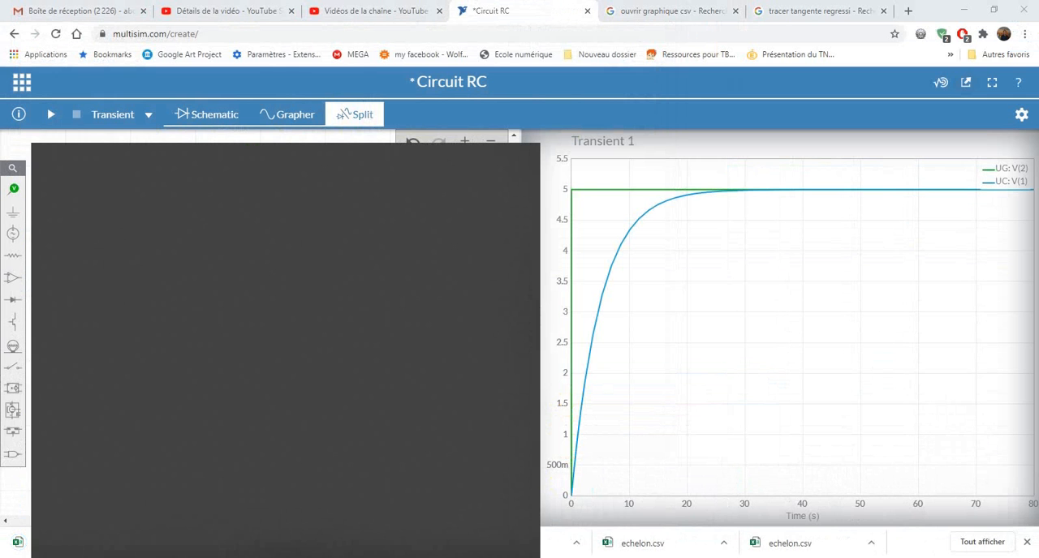
pyautogui.write('ex')
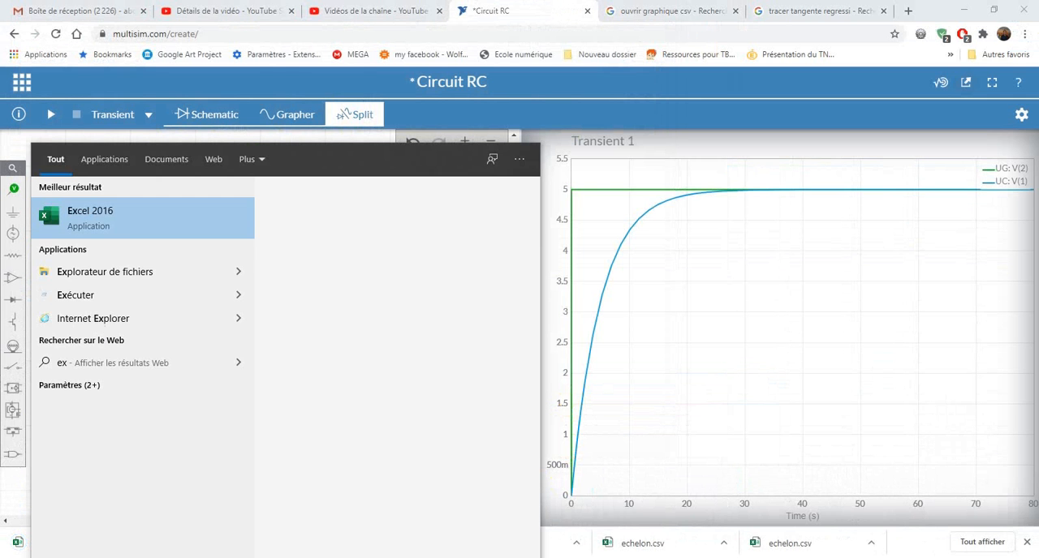
pyautogui.press('Return')
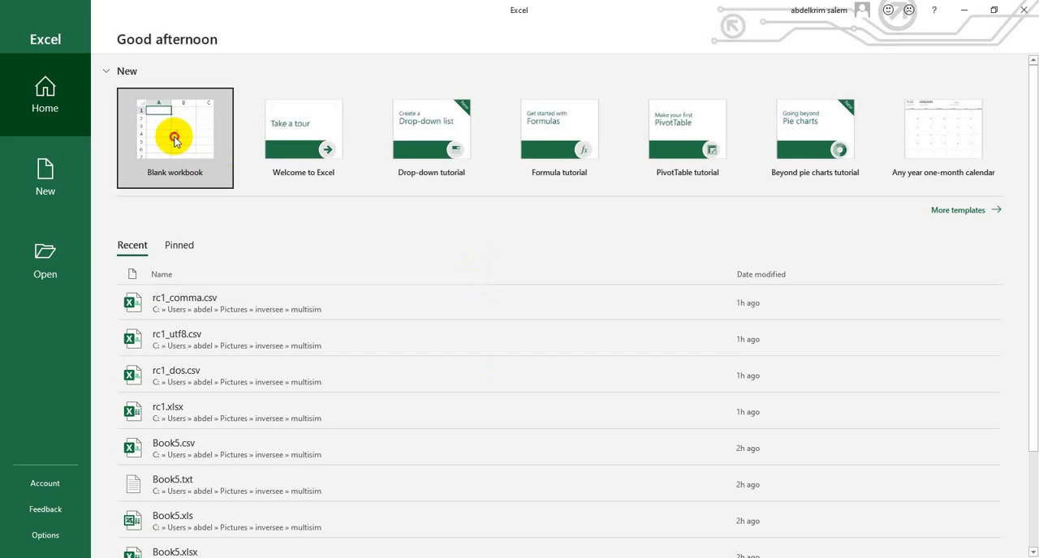
pyautogui.click(219, 175)
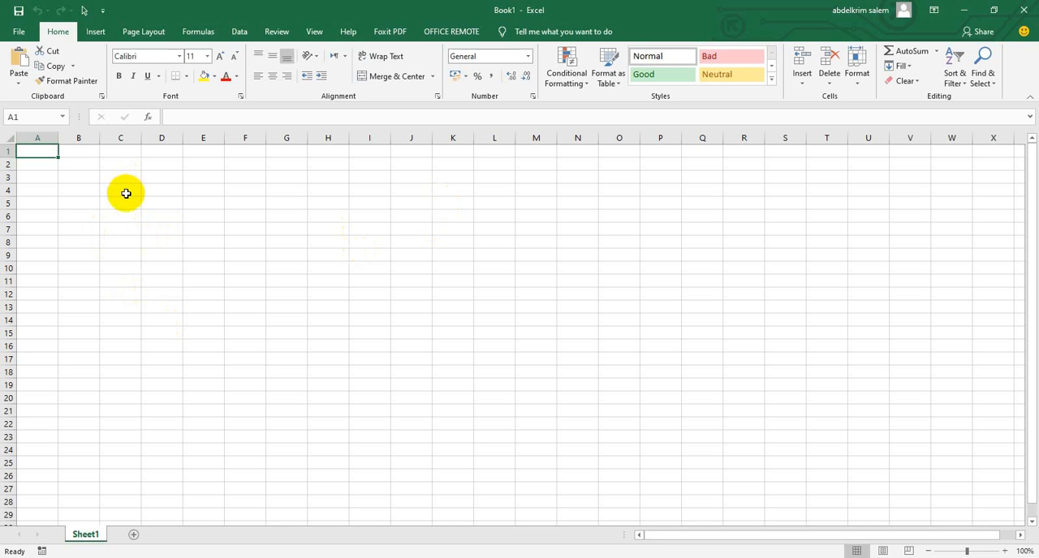
# Start a text import of Circuit RC2.csv from the Images folder into the blank sheet
pyautogui.click(233, 27)
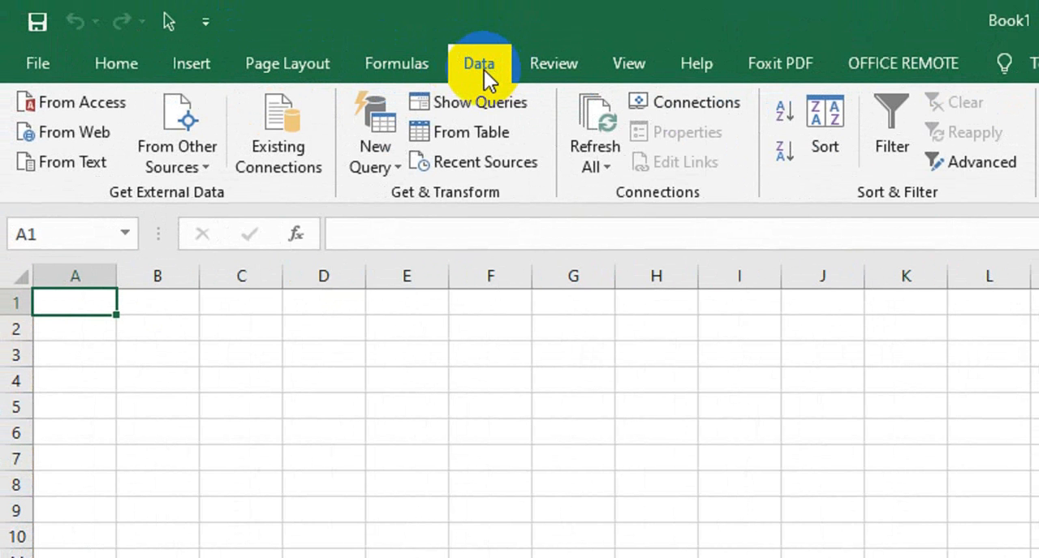
pyautogui.click(66, 166)
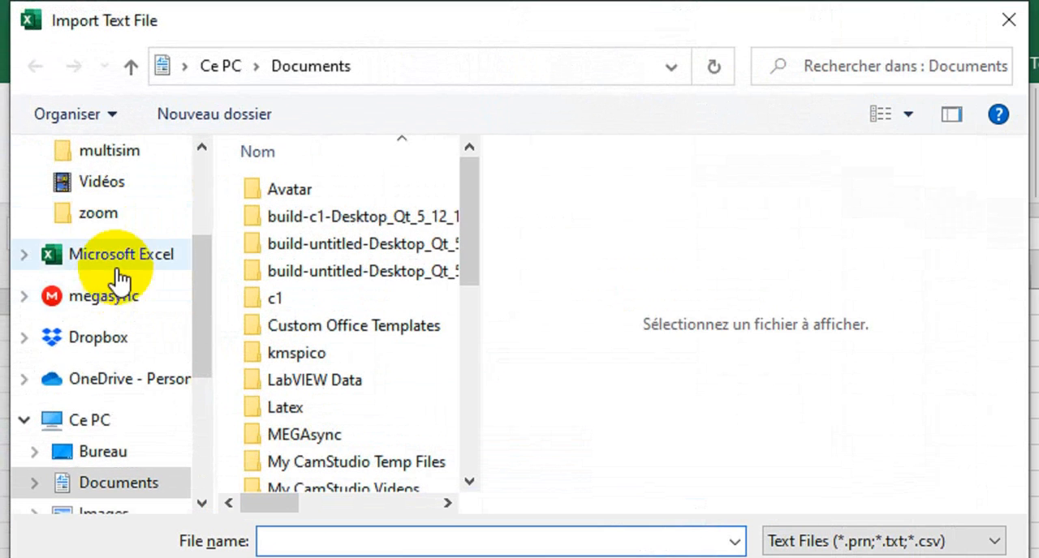
pyautogui.scroll(2, 59, 138)
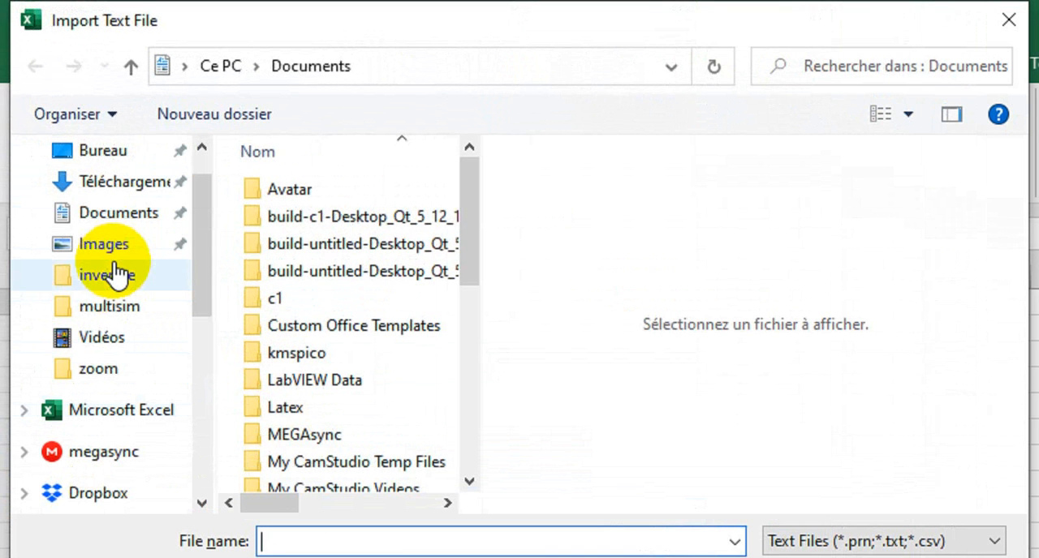
pyautogui.click(115, 247)
pyautogui.scroll(-15, 317, 312)
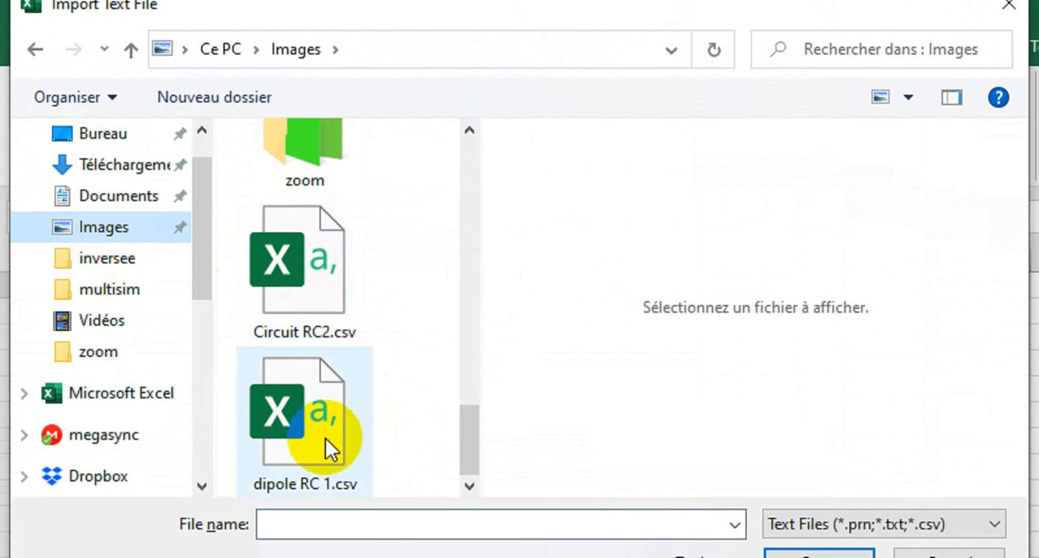
pyautogui.click(315, 302)
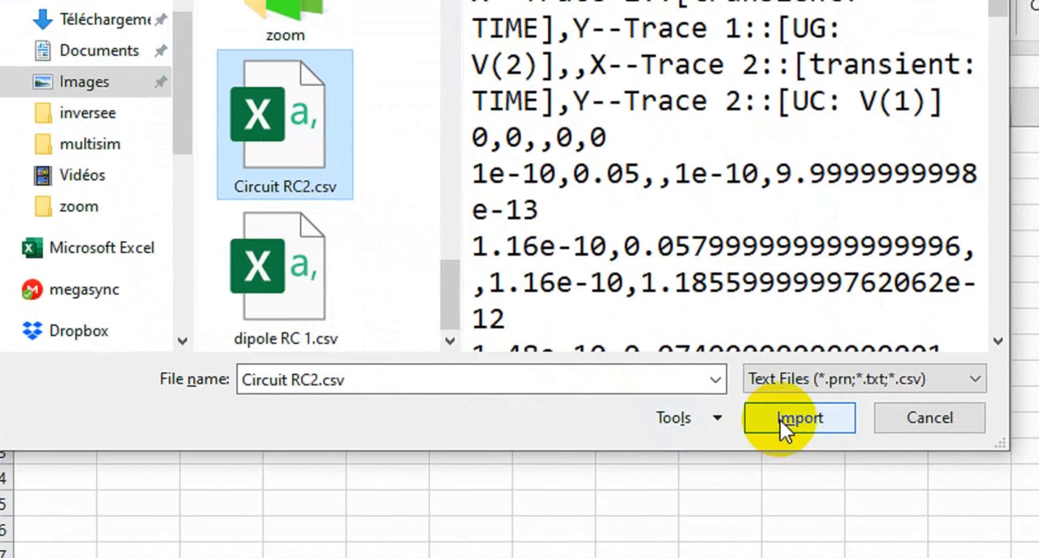
pyautogui.click(801, 477)
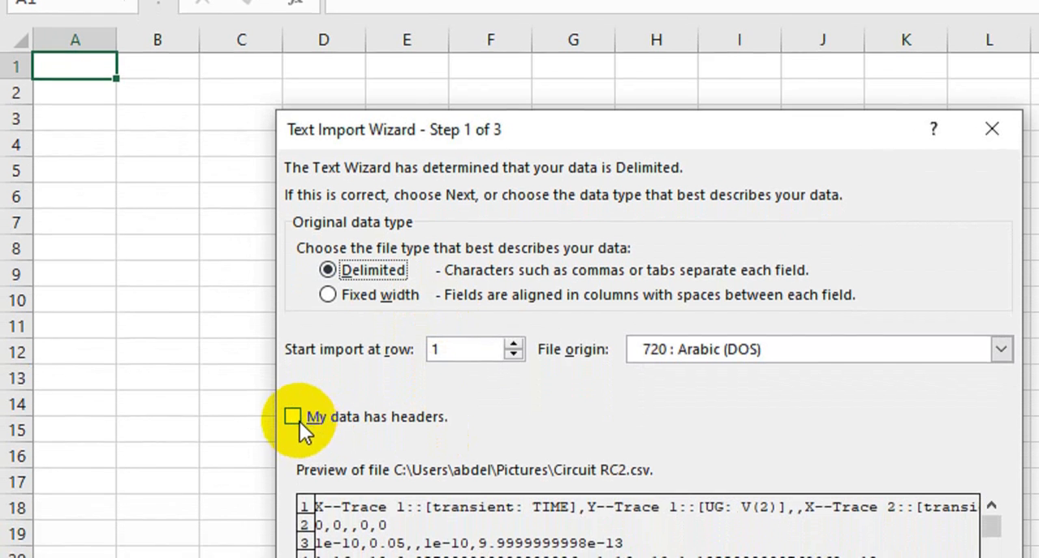
# Mark the delimited data as having headers, and use comma and space as delimiters instead of tab
pyautogui.click(293, 416)
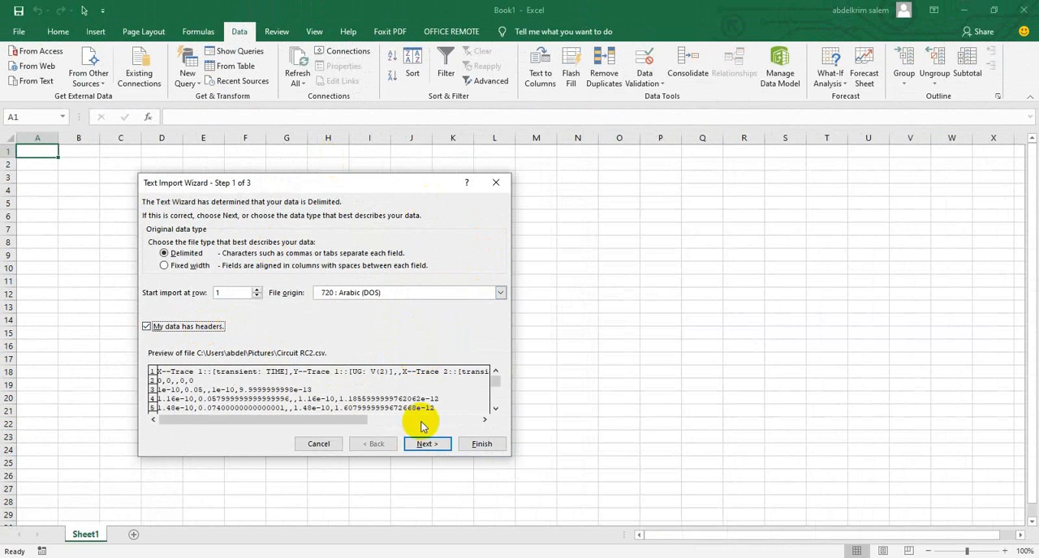
pyautogui.click(423, 443)
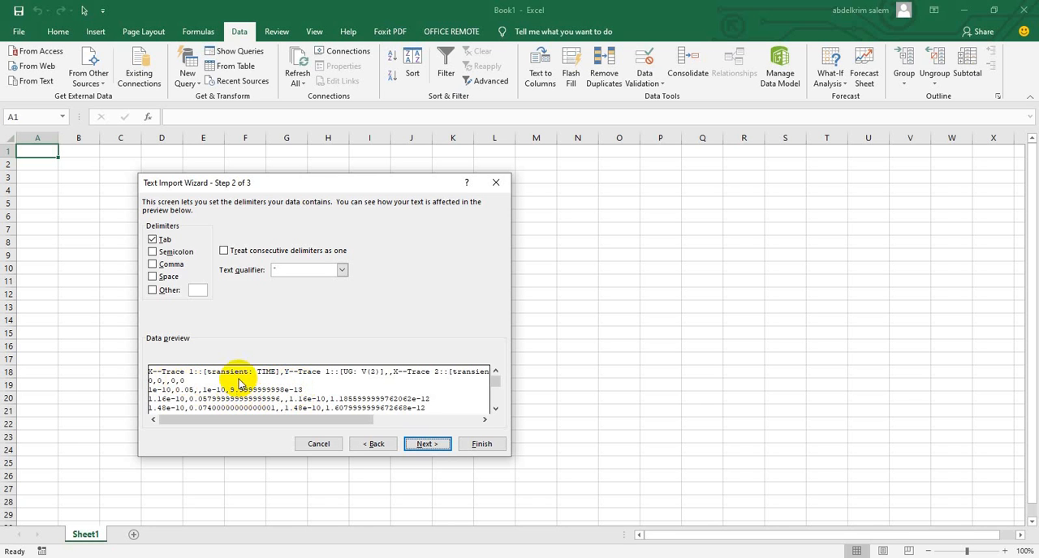
pyautogui.click(153, 240)
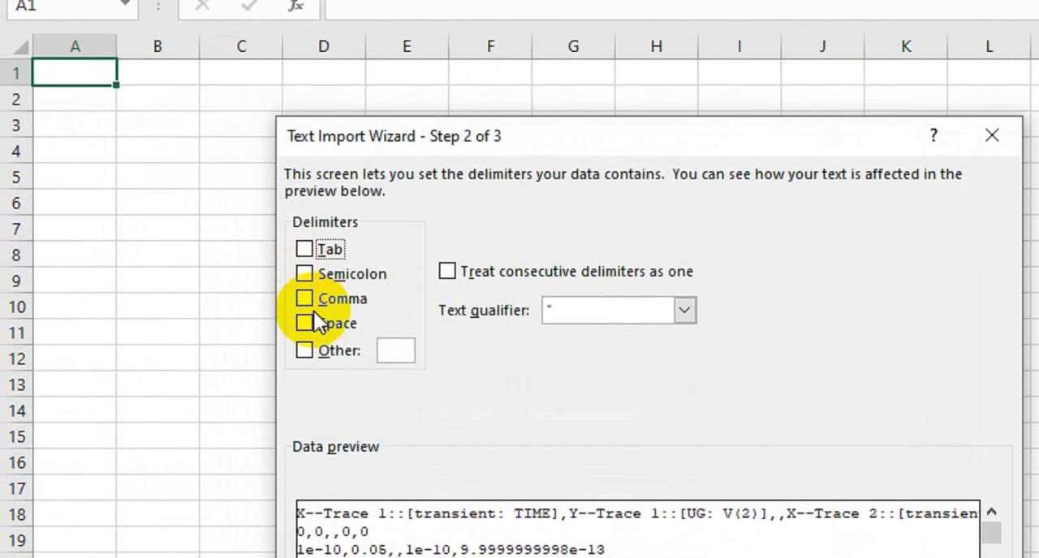
pyautogui.click(305, 299)
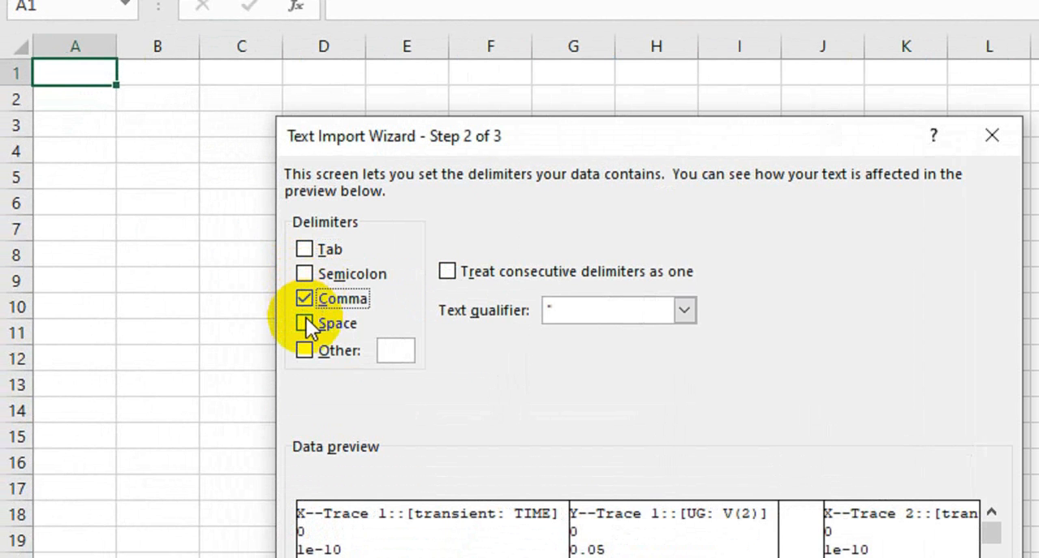
pyautogui.click(305, 323)
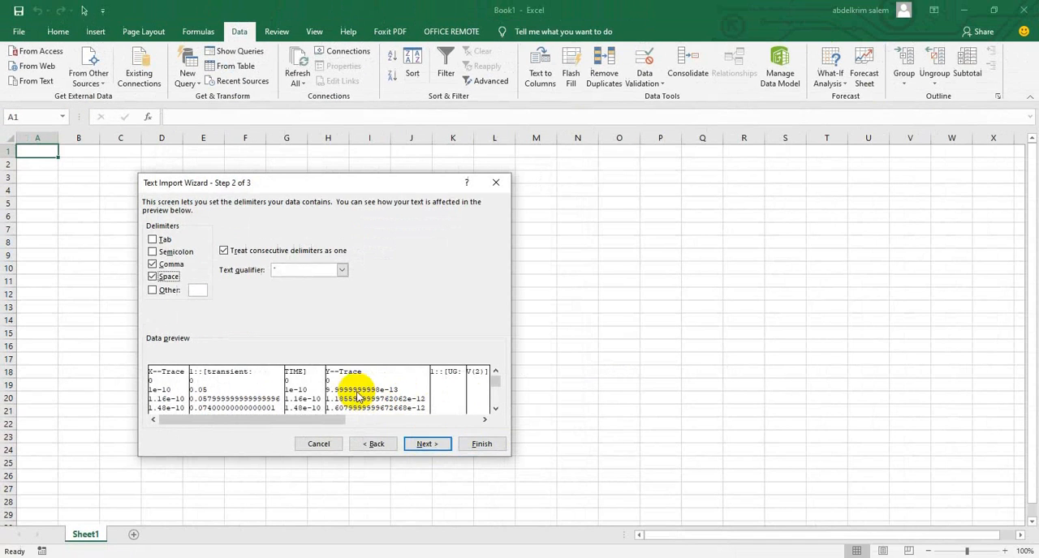
pyautogui.click(428, 444)
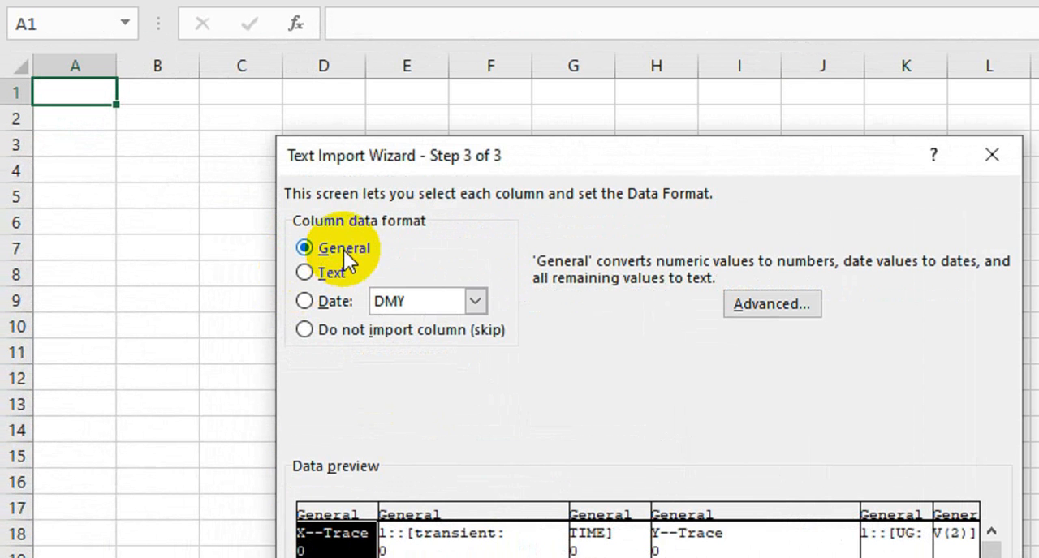
# Set the import's decimal separator to a period and place the data at cell A1 of the existing worksheet
pyautogui.click(775, 307)
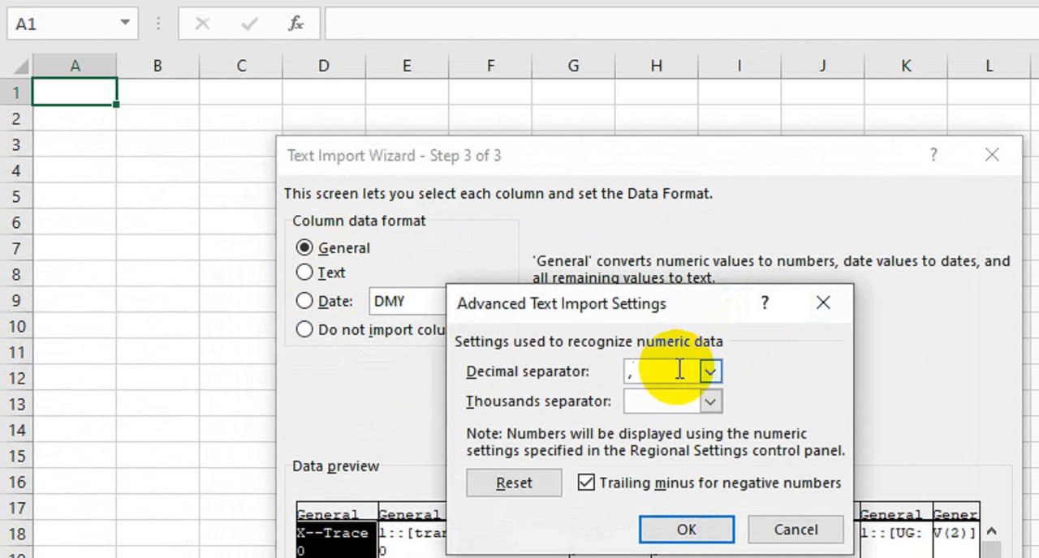
pyautogui.press('Return')
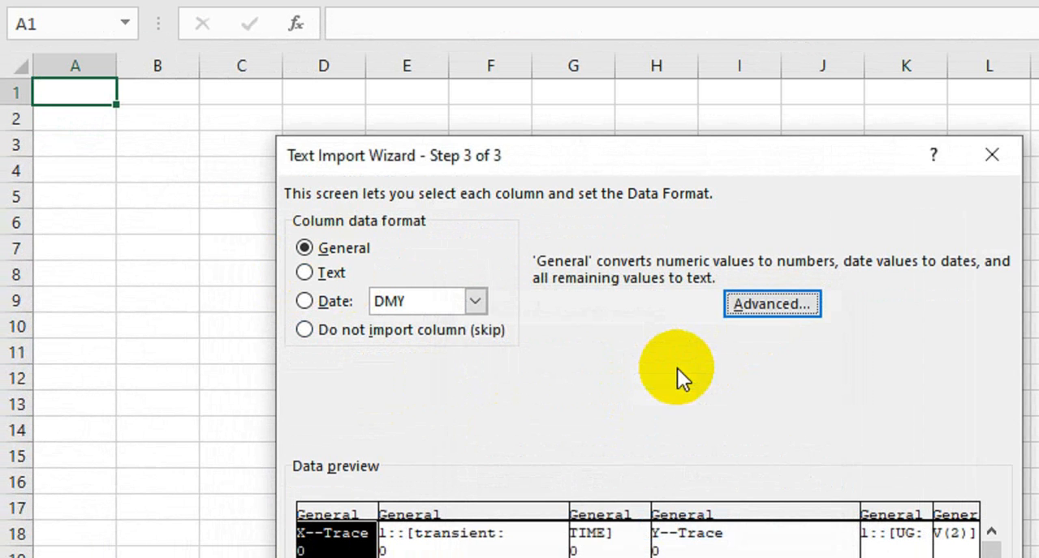
pyautogui.click(745, 302)
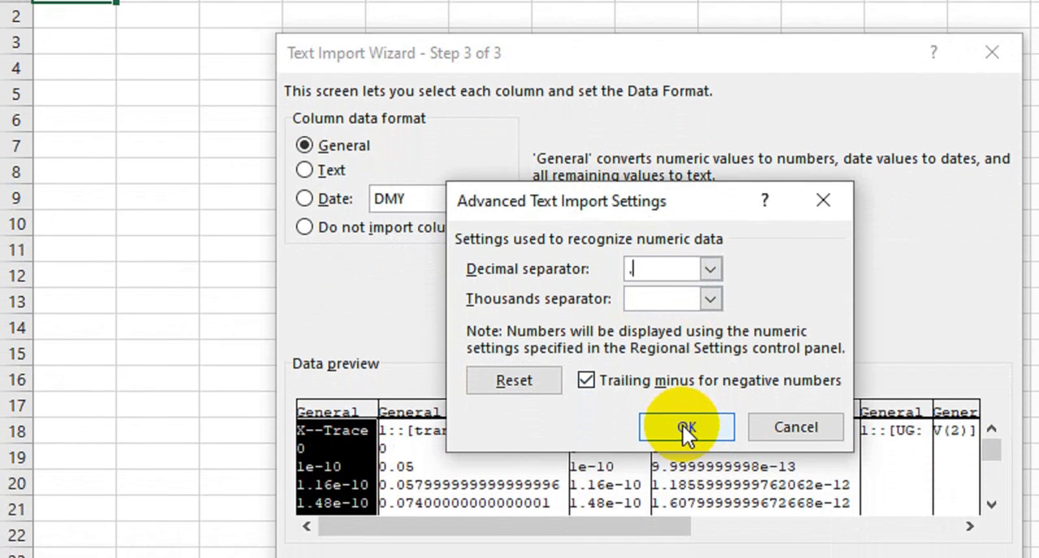
pyautogui.click(684, 422)
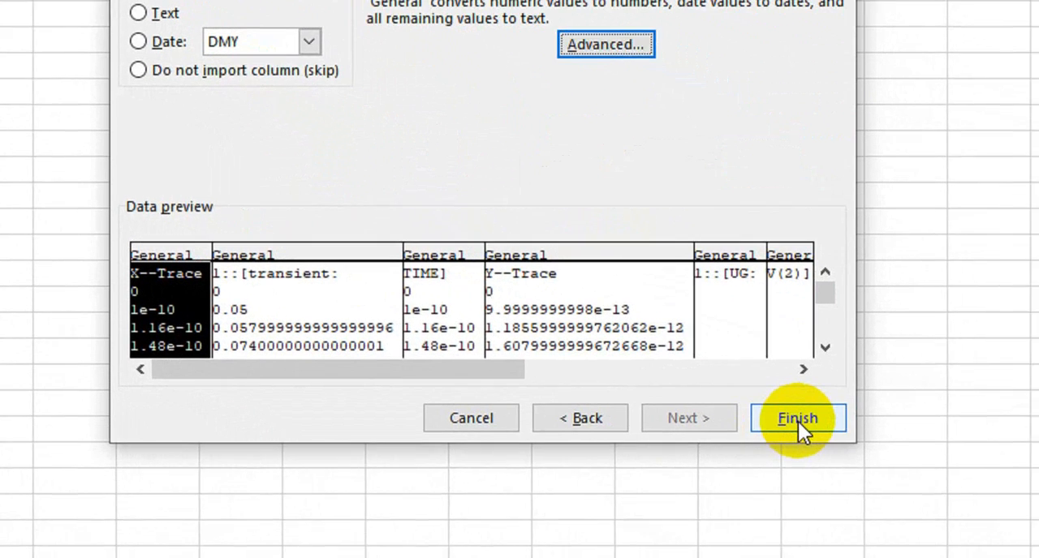
pyautogui.click(780, 420)
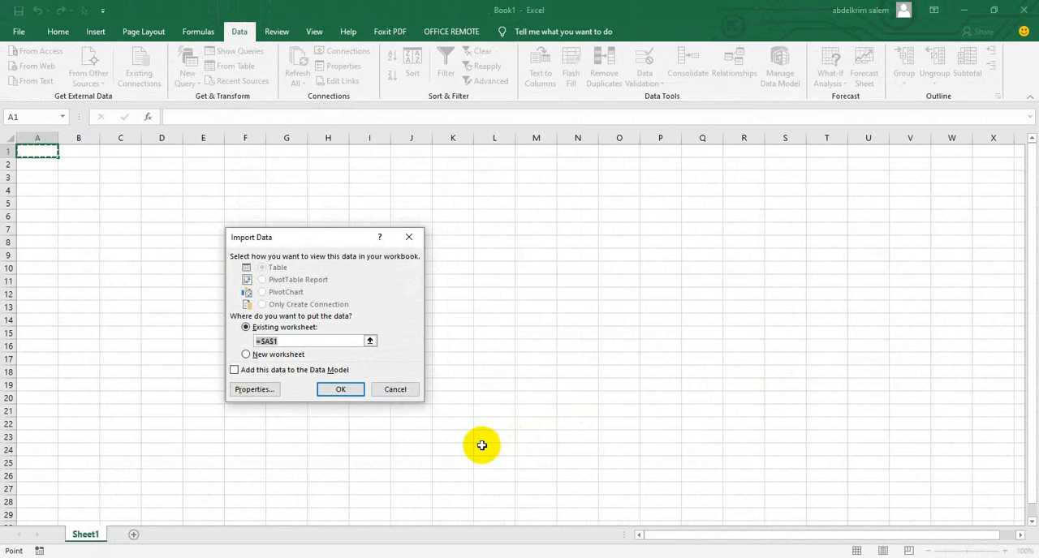
pyautogui.click(341, 390)
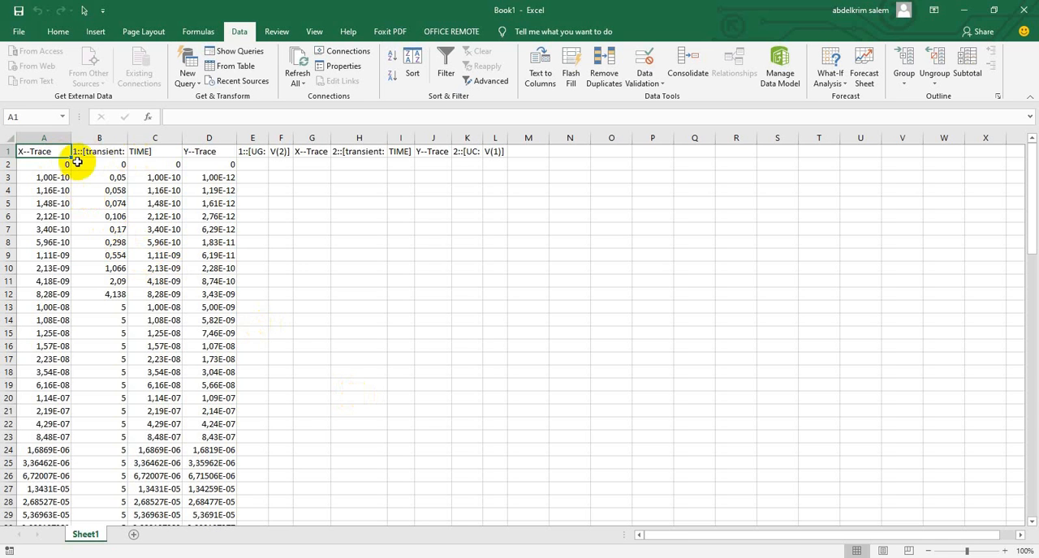
# Examine the imported data, comparing column A with column C and highlighting columns B and D
pyautogui.scroll(-6, 198, 300)
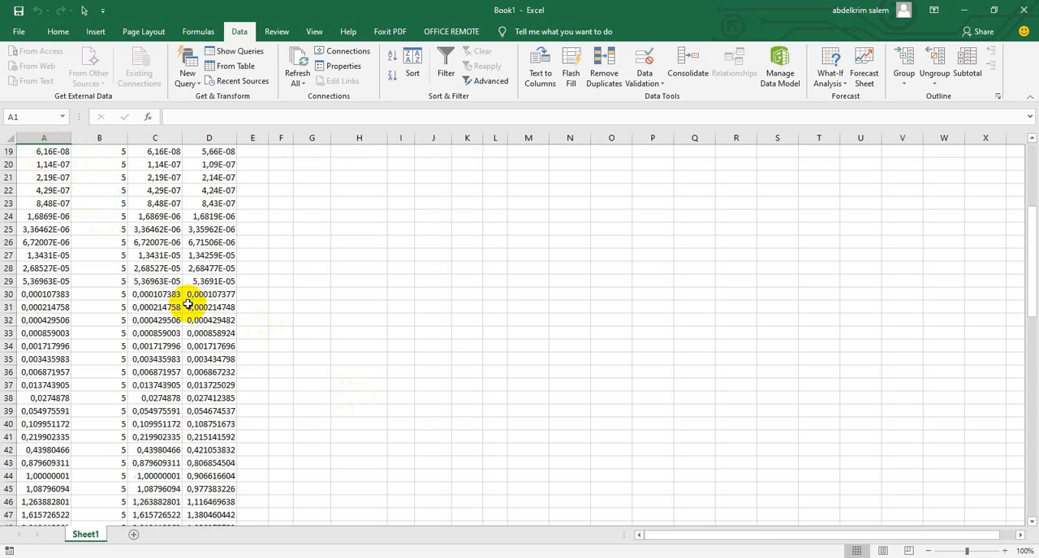
pyautogui.scroll(6, 188, 244)
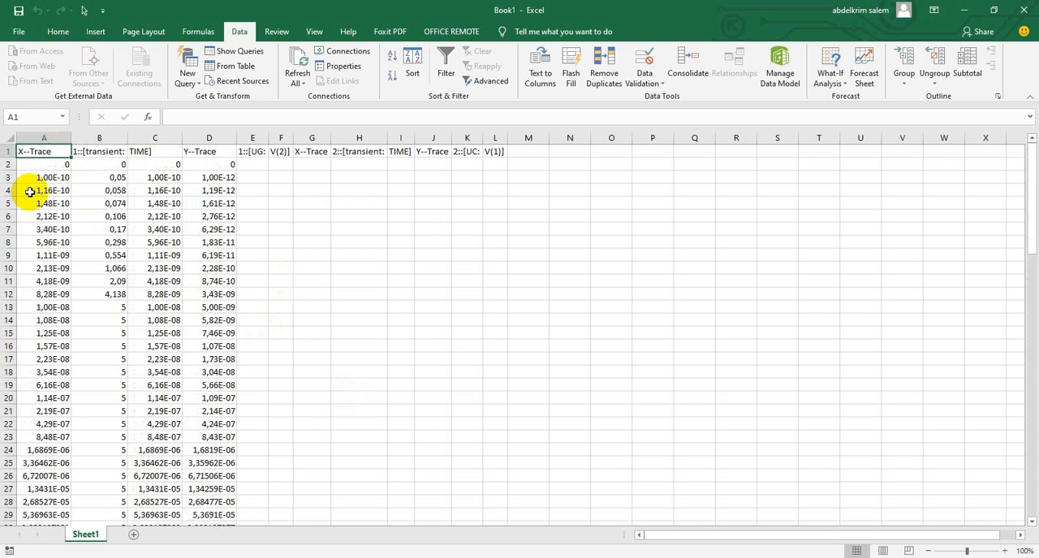
pyautogui.click(55, 137)
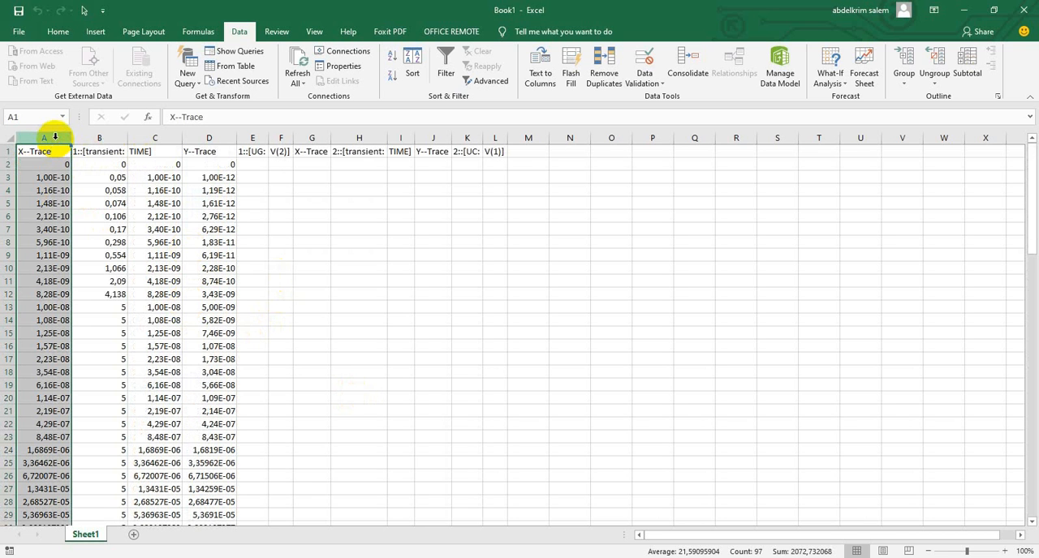
pyautogui.keyDown('ctrl'); pyautogui.click(163, 136); pyautogui.keyUp('ctrl')
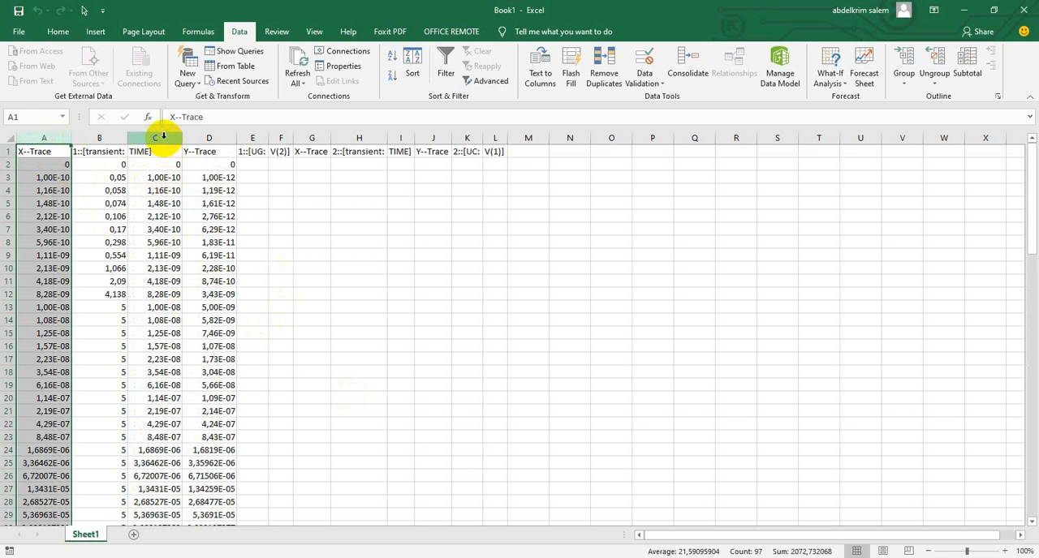
pyautogui.click(163, 136)
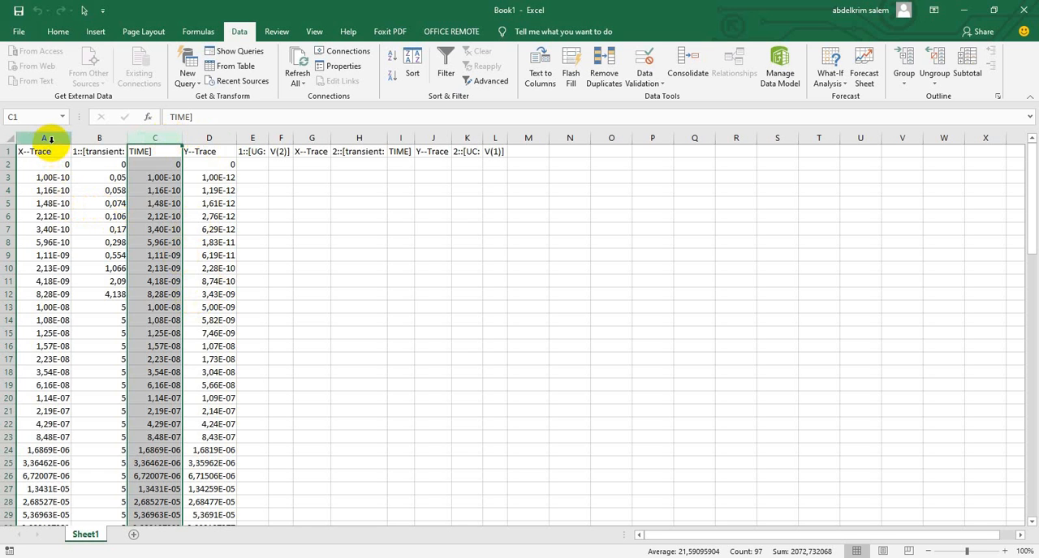
pyautogui.click(96, 139)
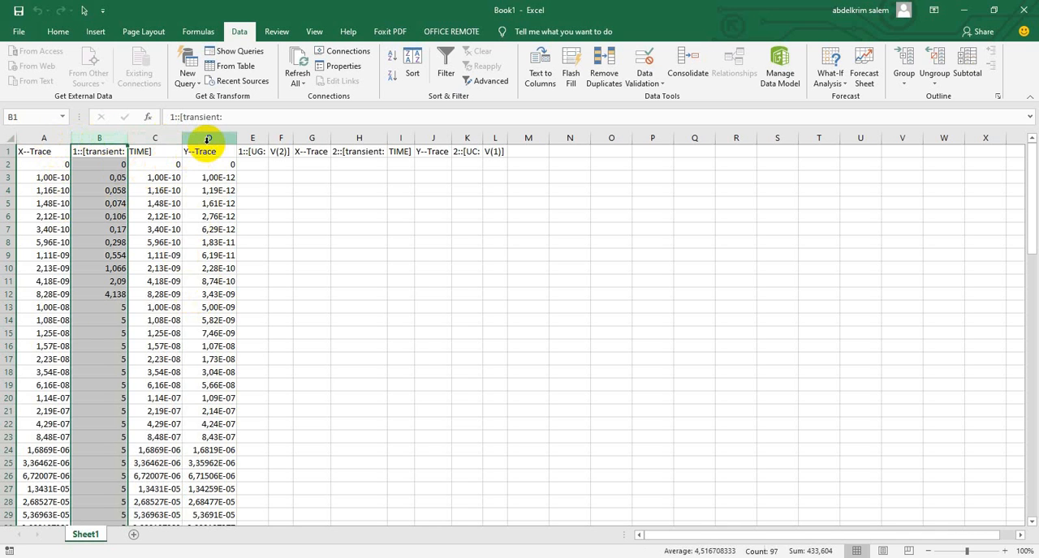
pyautogui.keyDown('ctrl'); pyautogui.click(207, 139); pyautogui.keyUp('ctrl')
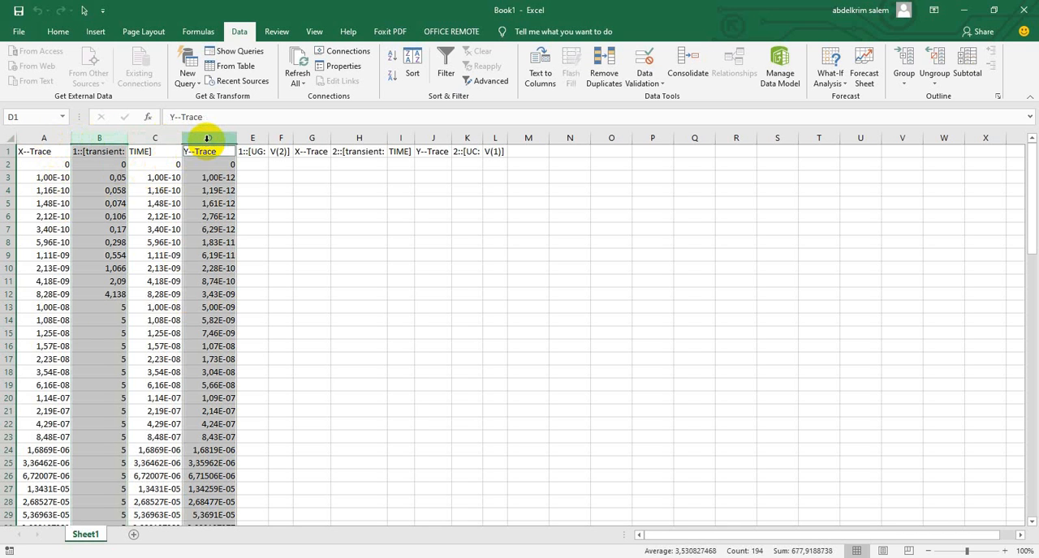
# Plot the data of columns A, B and D as a scatter chart with smooth lines, and inspect its two curves
pyautogui.keyDown('ctrl'); pyautogui.click(45, 137); pyautogui.keyUp('ctrl')
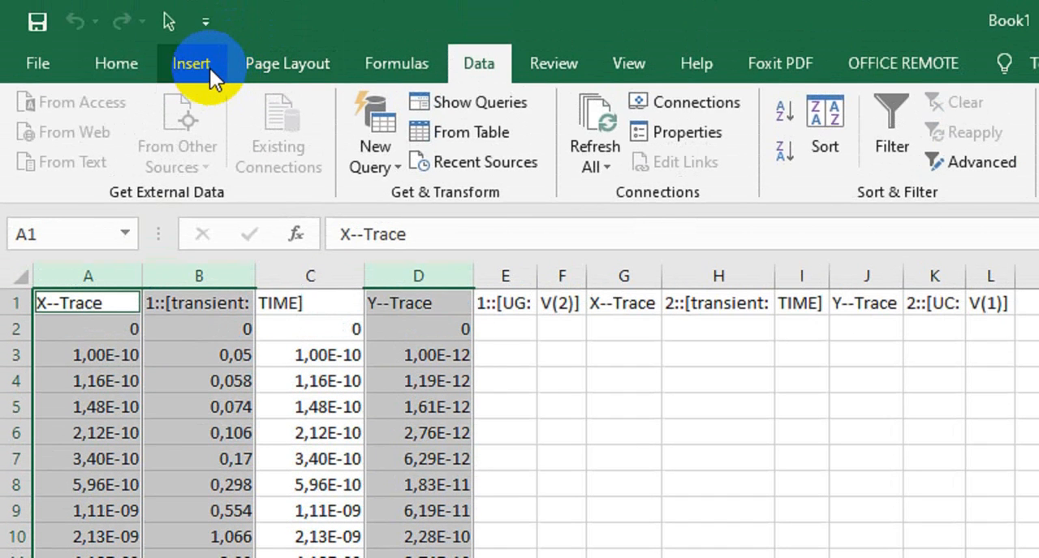
pyautogui.click(210, 70)
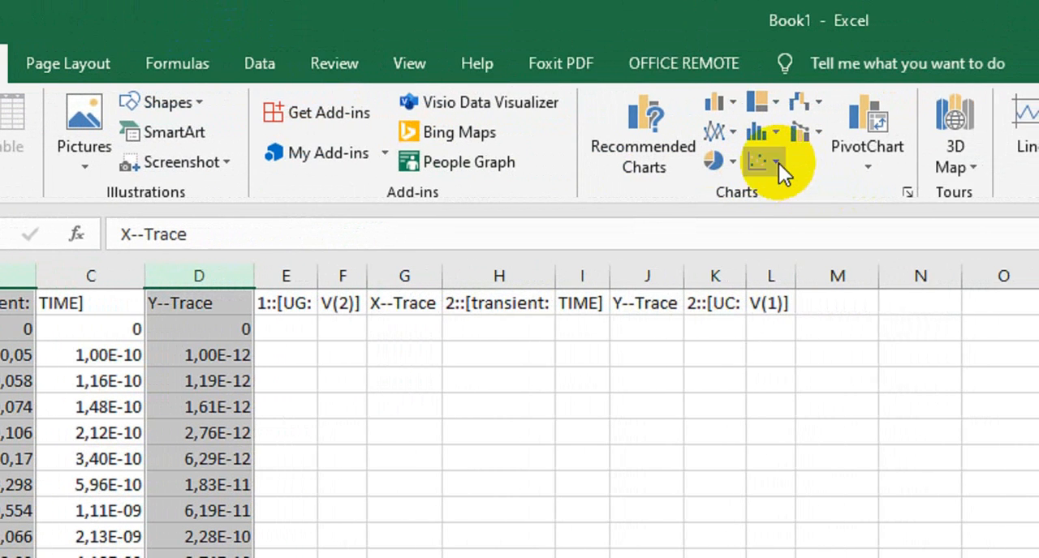
pyautogui.click(777, 163)
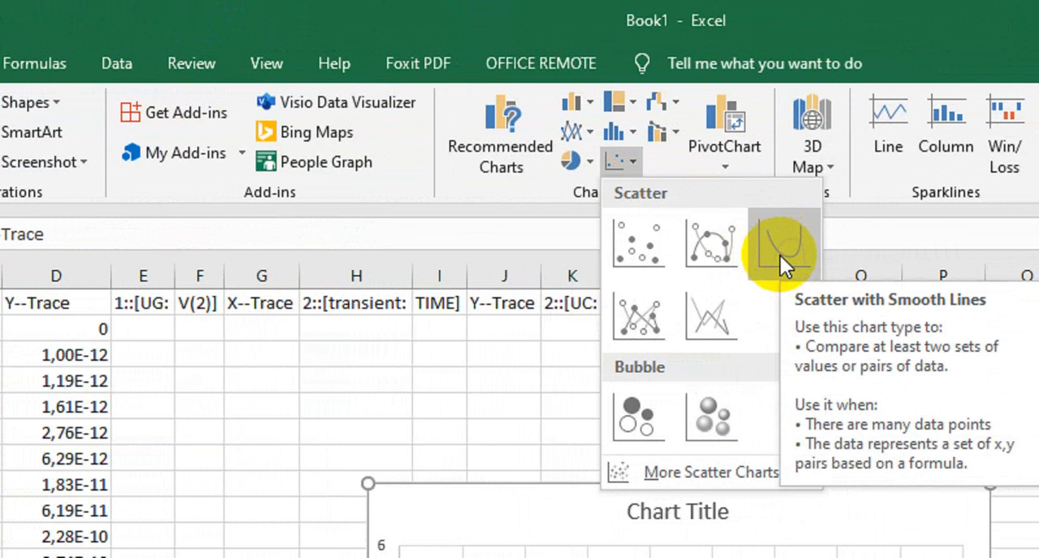
pyautogui.click(780, 255)
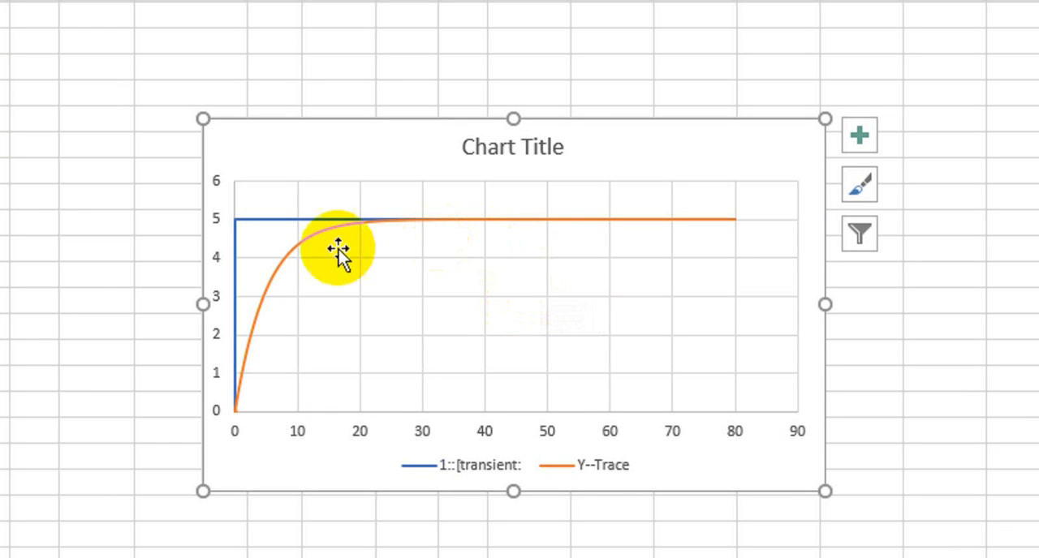
pyautogui.moveTo(271, 219)
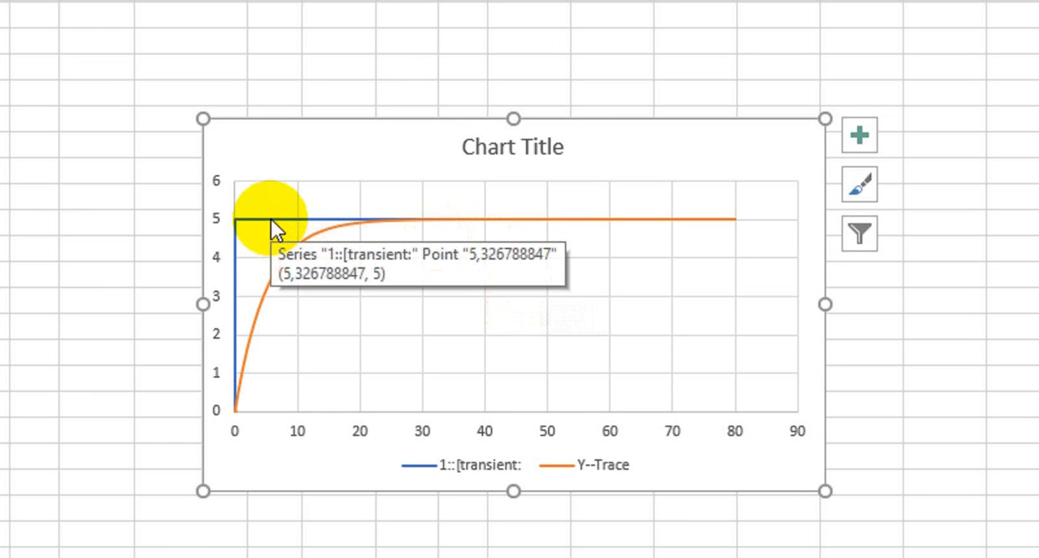
pyautogui.moveTo(286, 256)
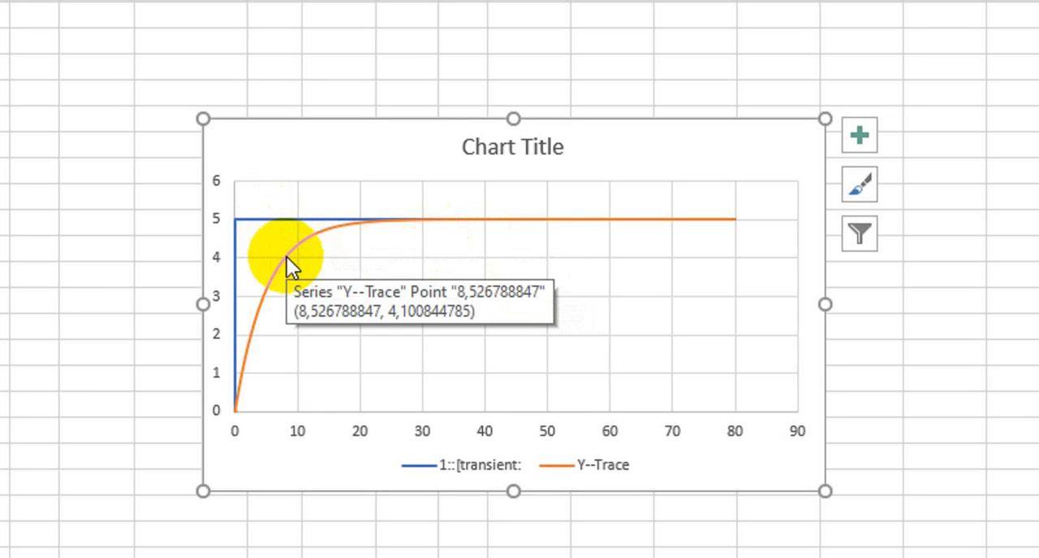
pyautogui.hotkey('ctrl', '+')
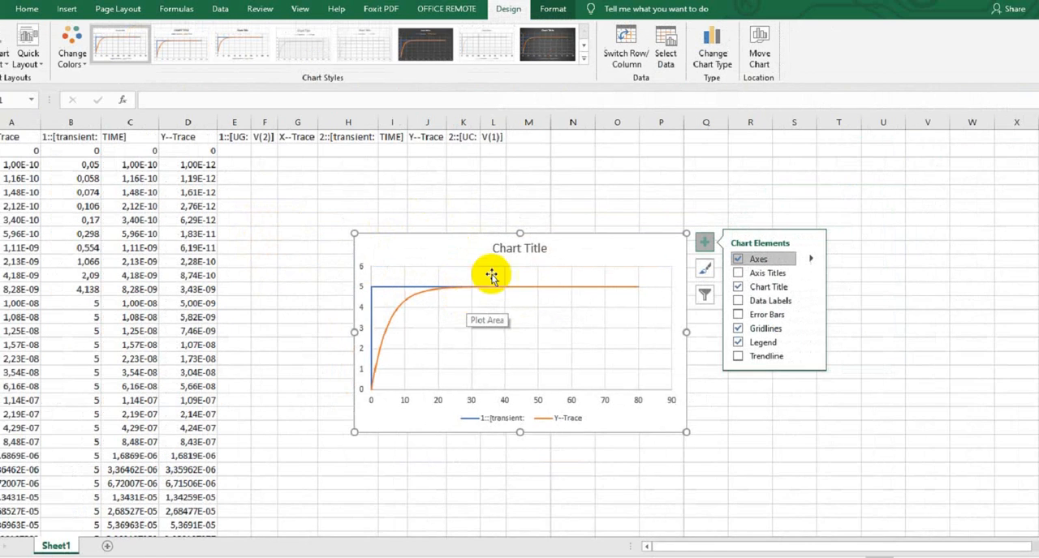
pyautogui.click(528, 249)
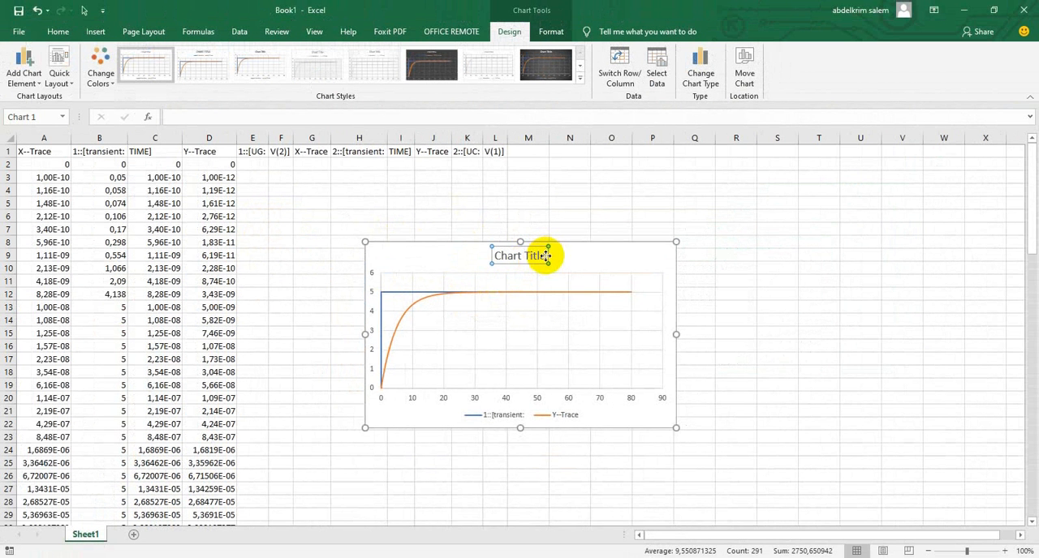
pyautogui.click(544, 254)
pyautogui.press('BackSpace')
pyautogui.press('BackSpace')
pyautogui.press('BackSpace')
pyautogui.press('BackSpace')
pyautogui.press('BackSpace')
pyautogui.press('BackSpace')
pyautogui.press('BackSpace')
pyautogui.press('BackSpace')
pyautogui.press('BackSpace')
pyautogui.press('BackSpace')
pyautogui.press('BackSpace')
pyautogui.press('BackSpace')
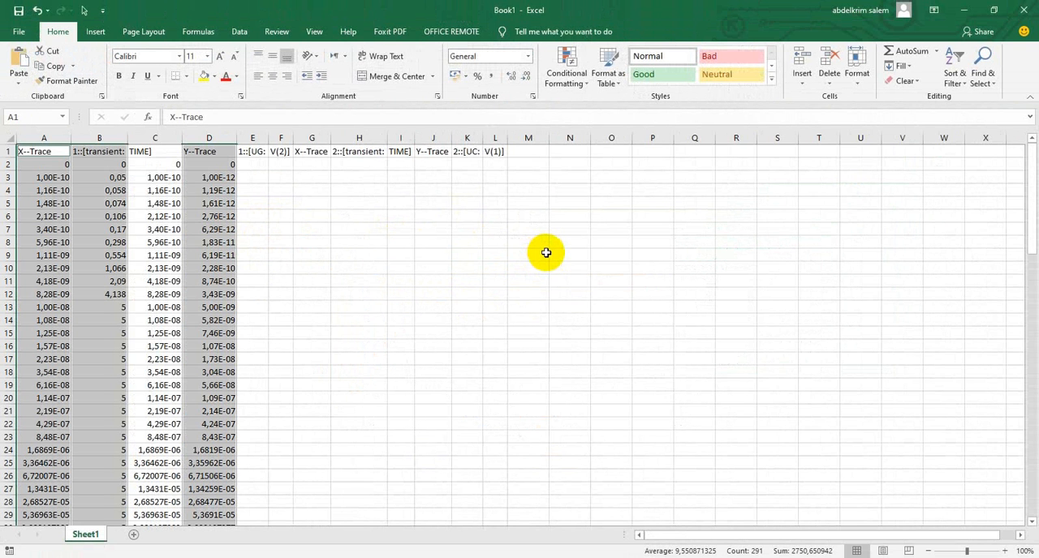
pyautogui.hotkey('ctrl', 'z')
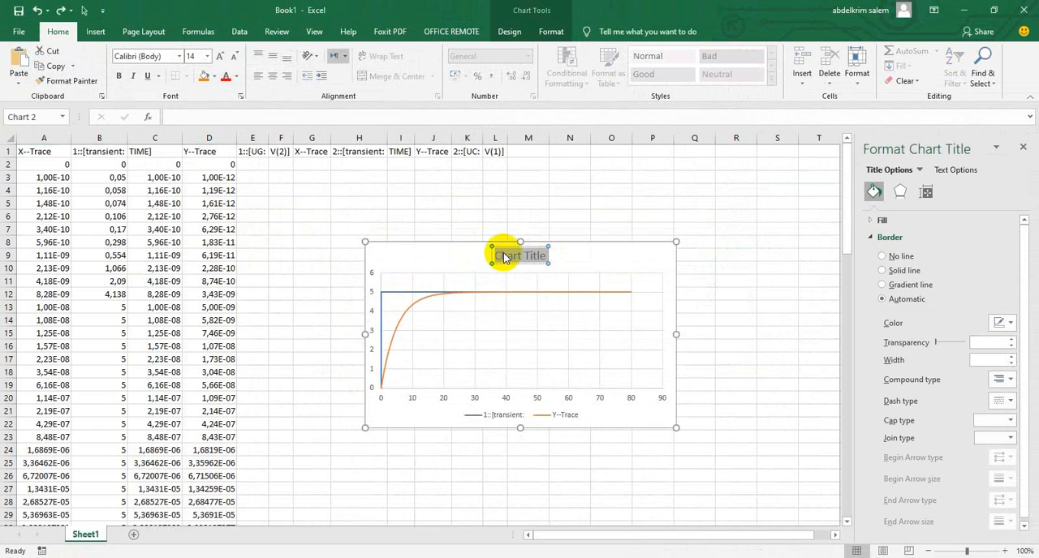
# Replace the chart title with "dipole Rc soumis à unj echelon de tension"
pyautogui.write('dip')
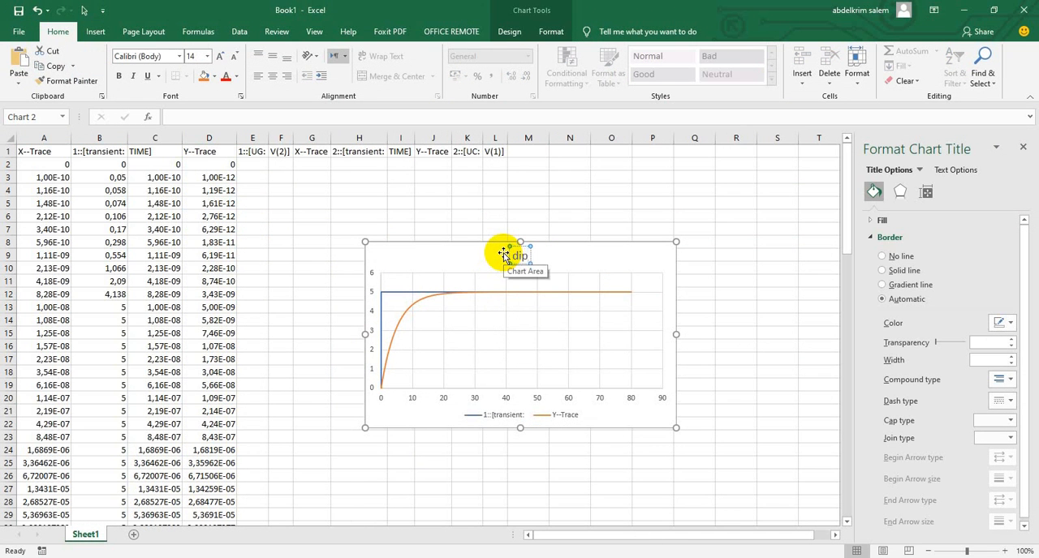
pyautogui.write('ole')
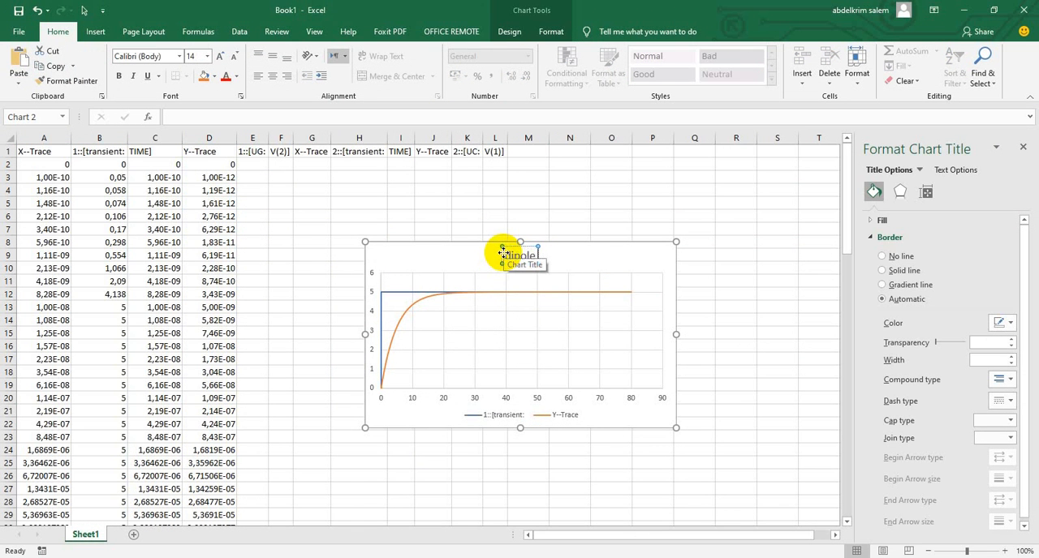
pyautogui.write(' Rc s')
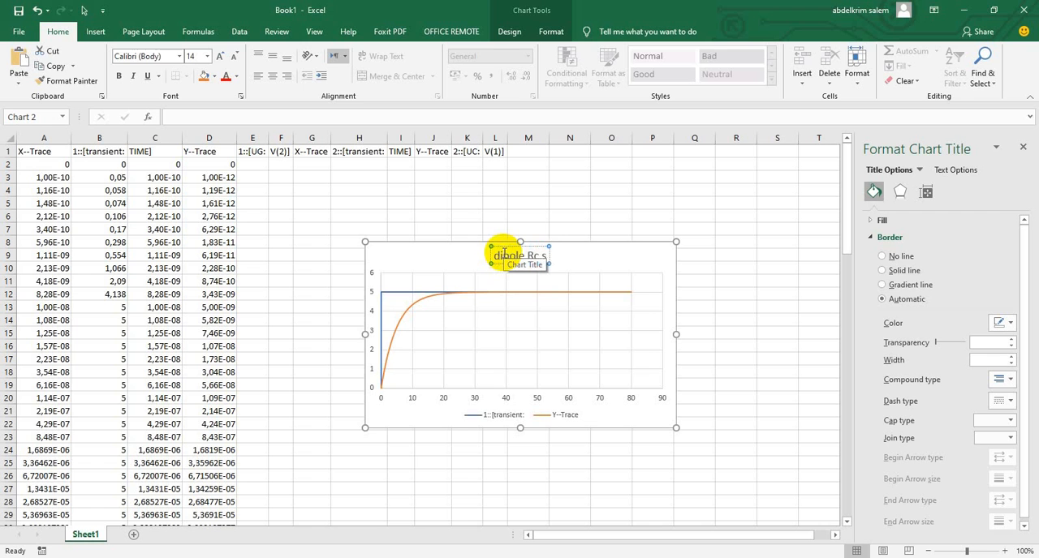
pyautogui.write('oumis')
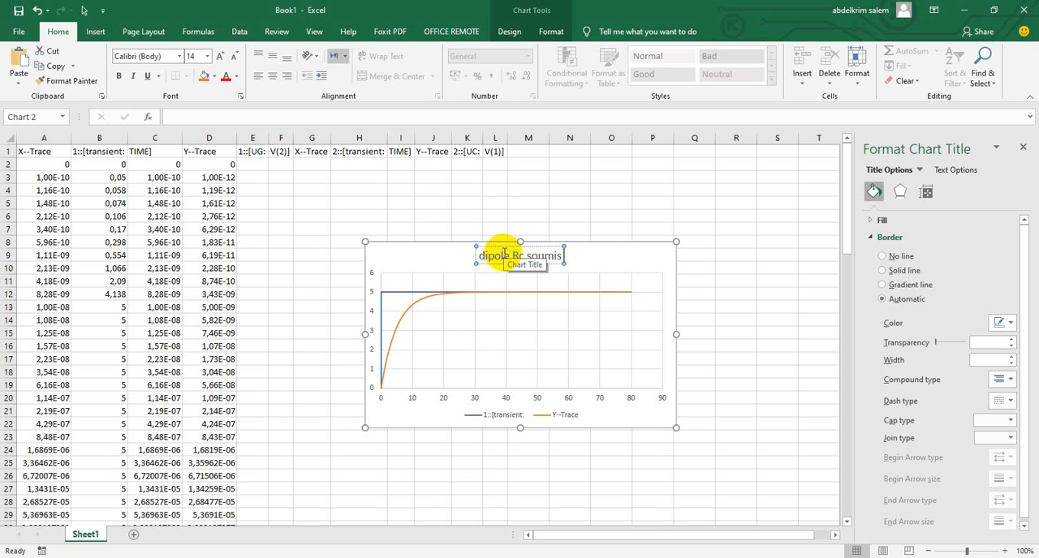
pyautogui.write(' à unj ec')
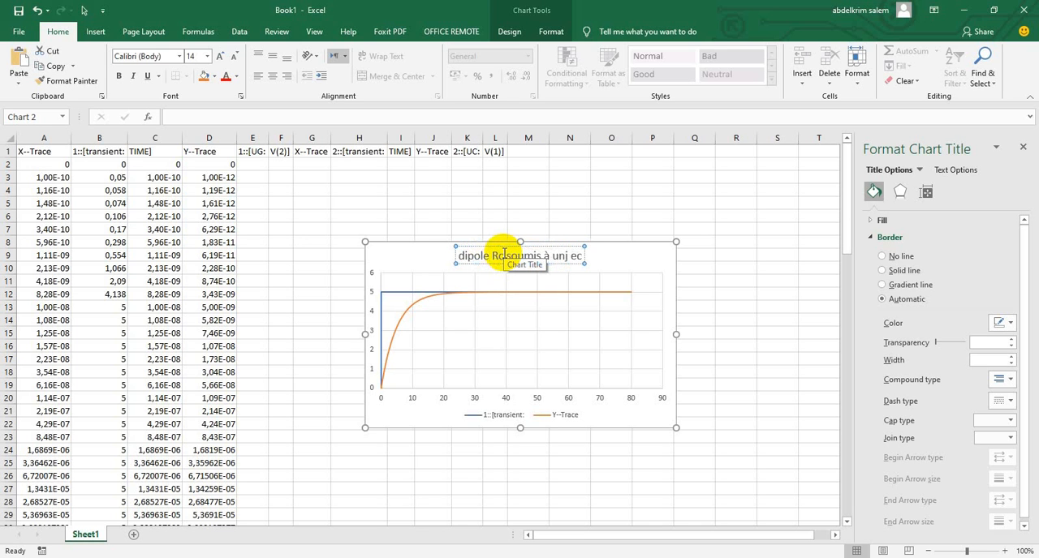
pyautogui.write('helon')
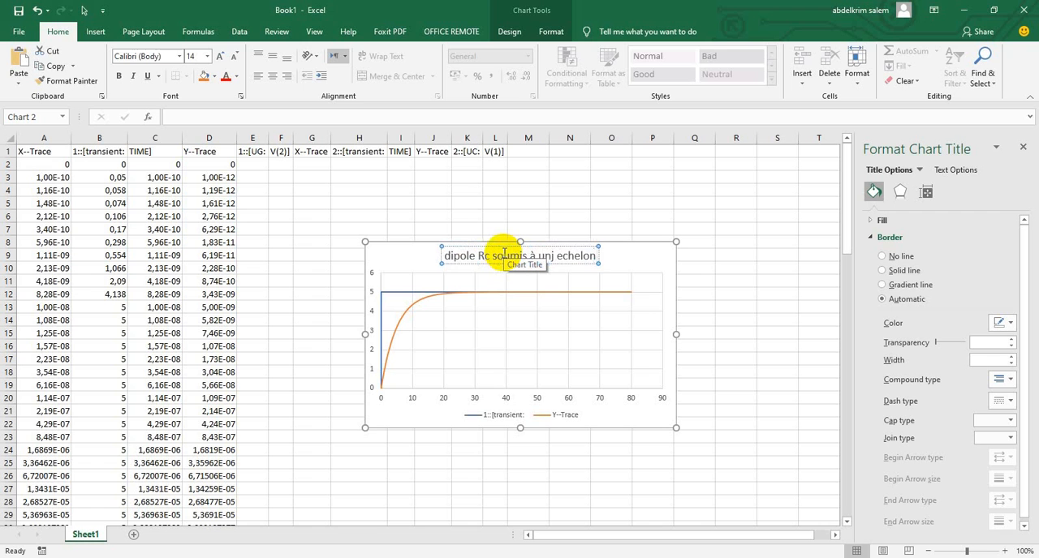
pyautogui.write(' de te')
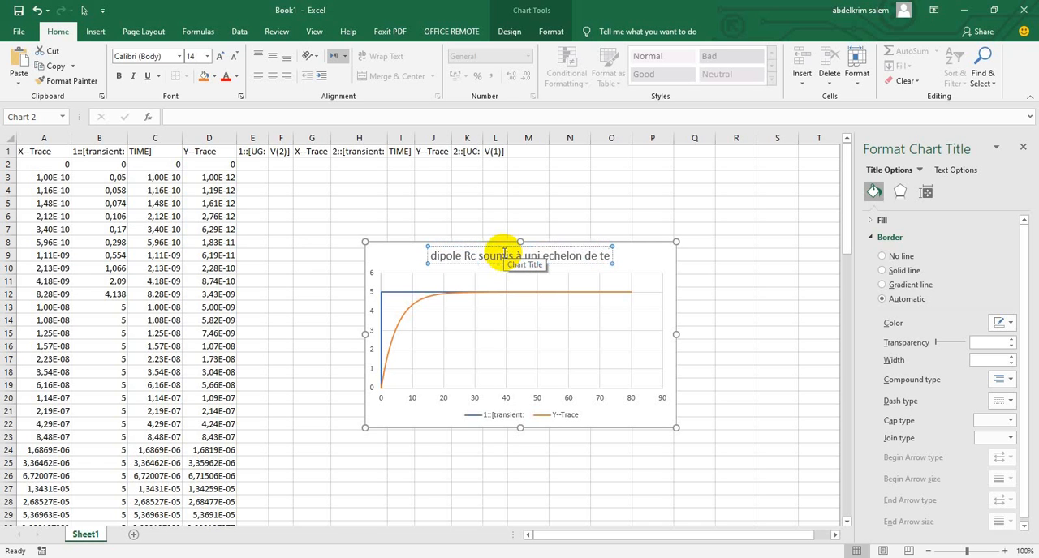
pyautogui.write('nsion')
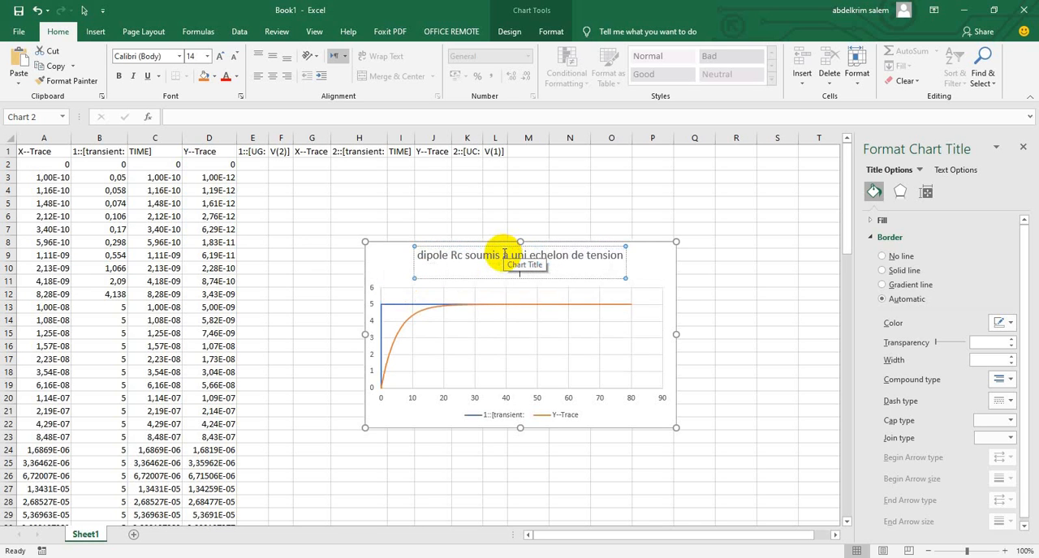
pyautogui.click(711, 295)
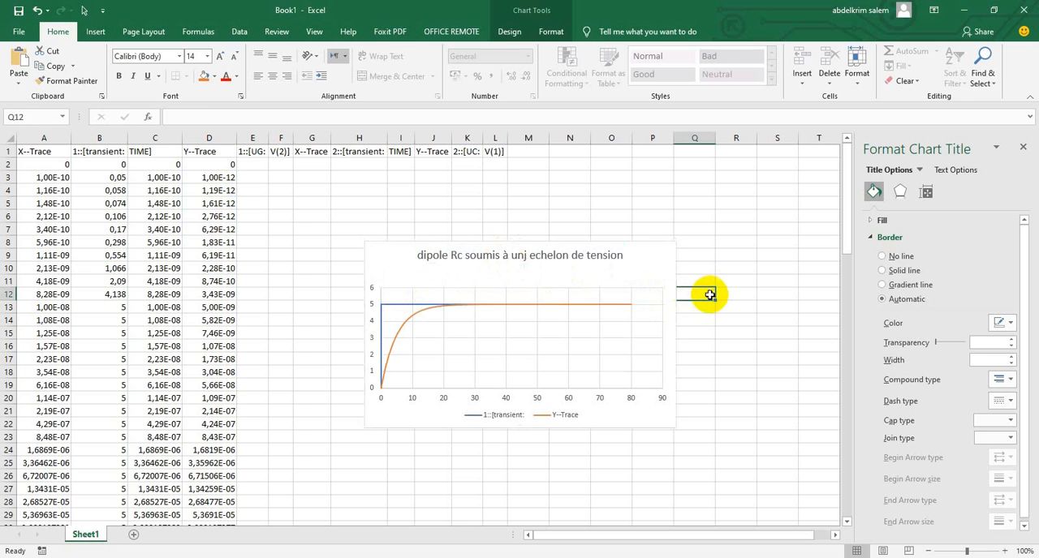
# Correct the misspelled word in the chart title so it reads "dipole Rc soumis à un echelon de tension"
pyautogui.click(578, 304)
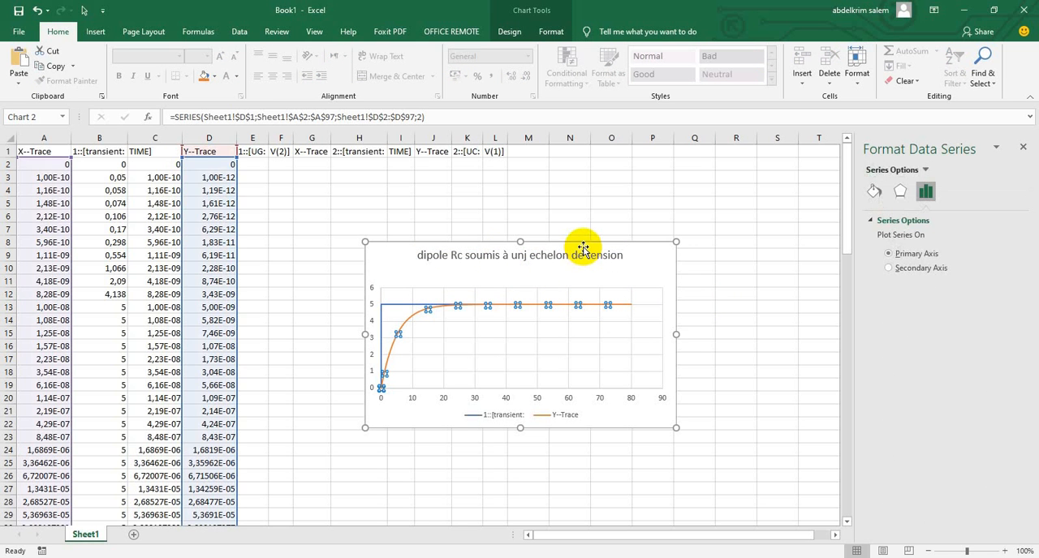
pyautogui.click(529, 255)
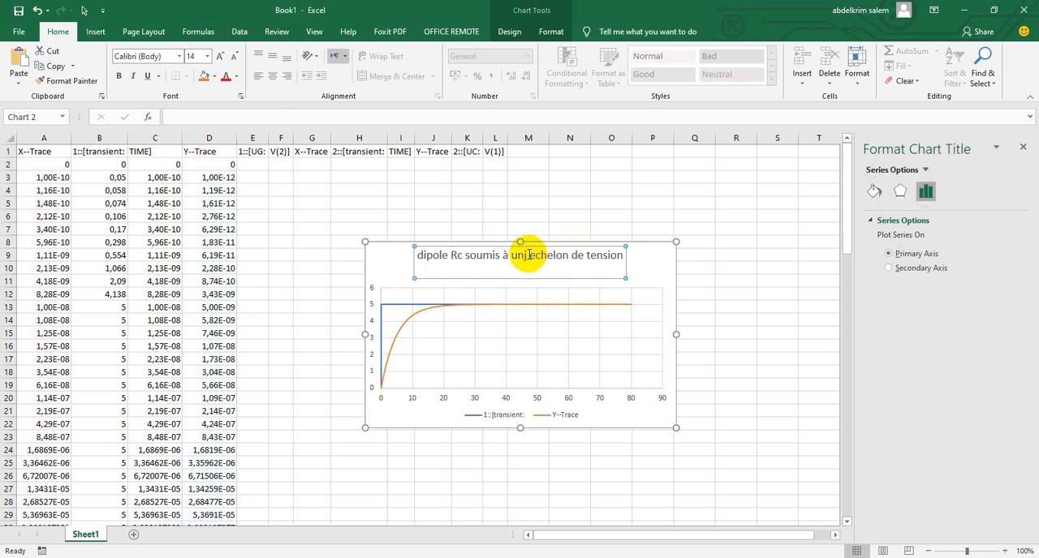
pyautogui.doubleClick(526, 257)
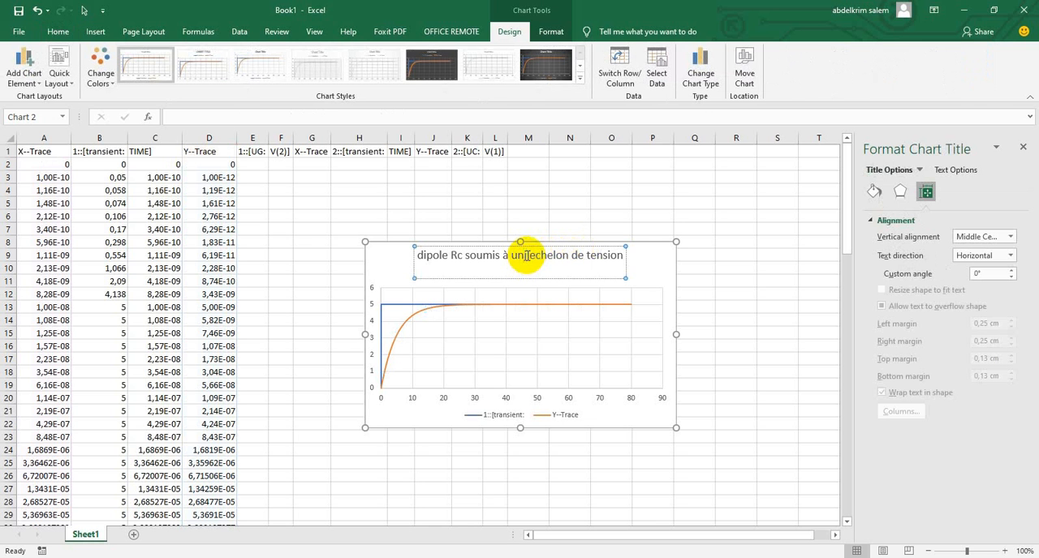
pyautogui.press('BackSpace')
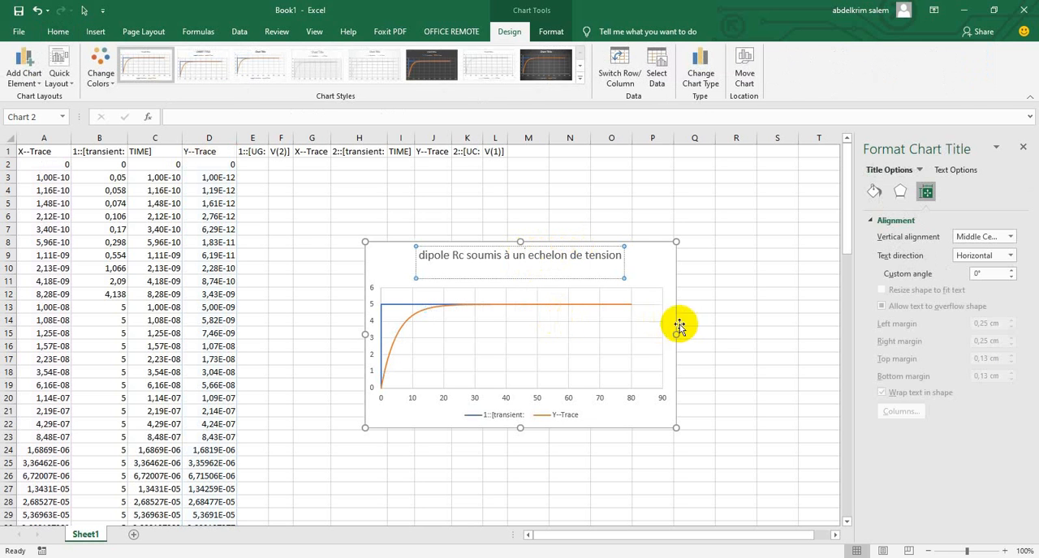
pyautogui.click(719, 323)
# Copy the whole chart, switch to the blank Word document and paste the chart at its start
pyautogui.click(572, 254)
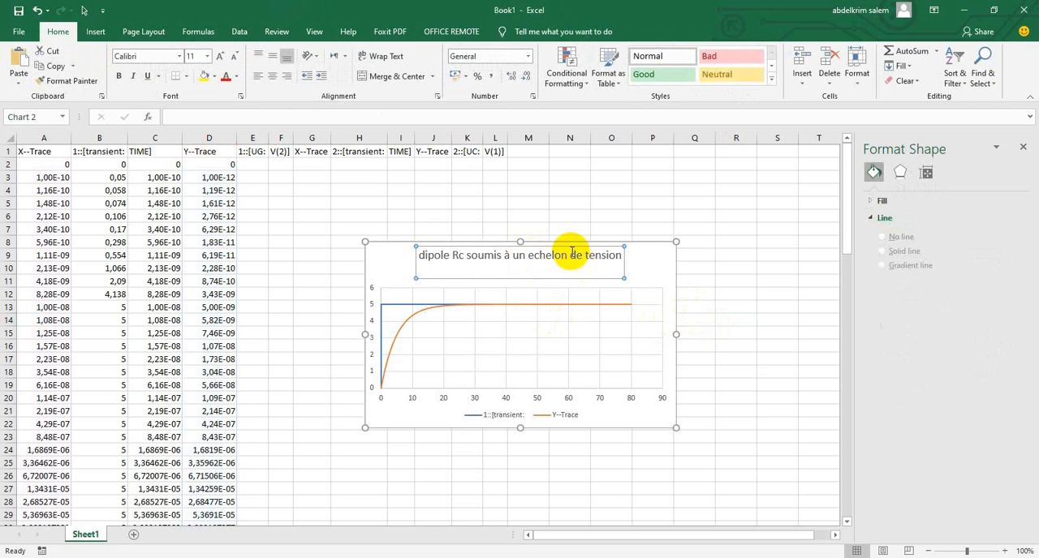
pyautogui.click(657, 243)
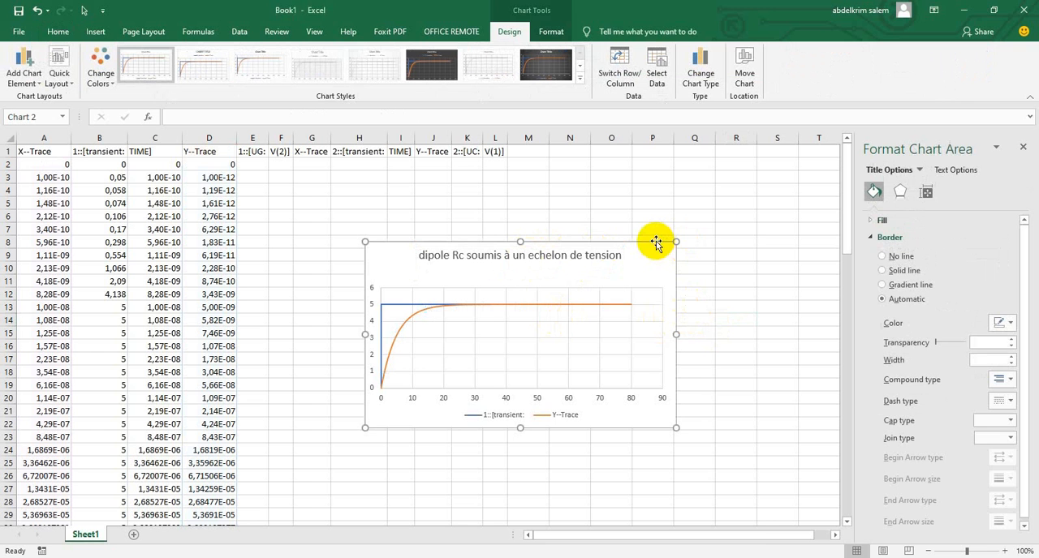
pyautogui.rightClick(656, 243)
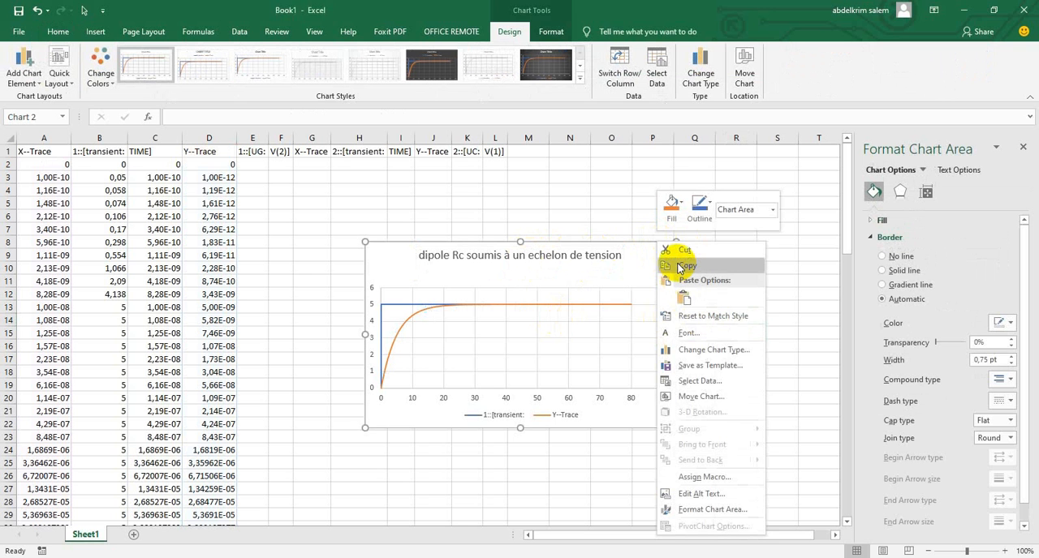
pyautogui.press('Escape')
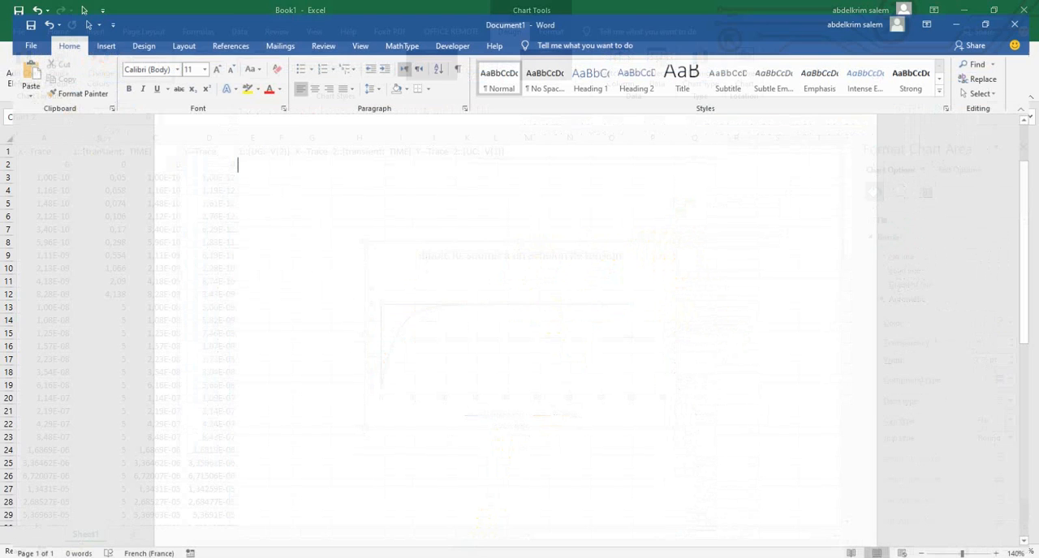
pyautogui.click(21, 65)
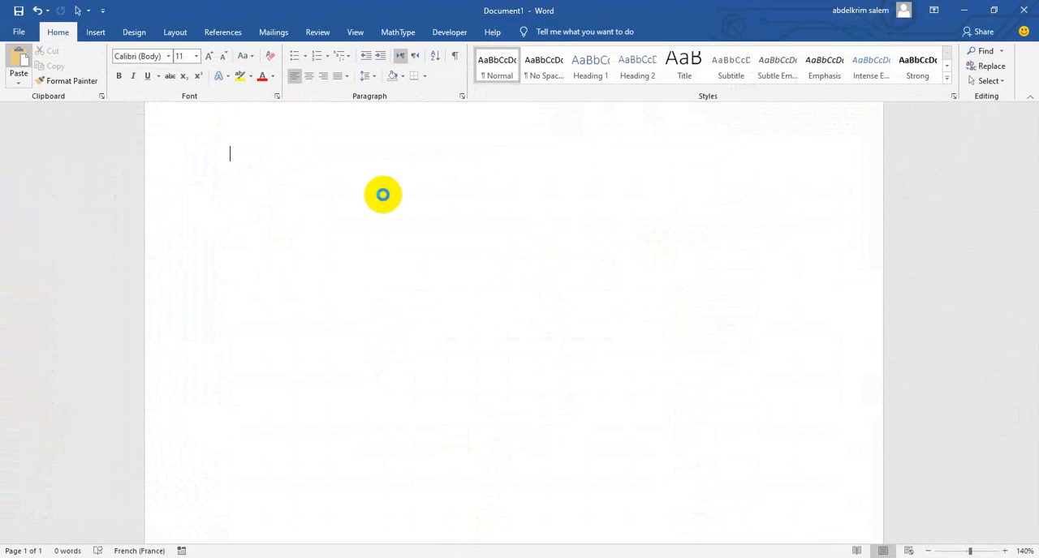
pyautogui.click(442, 177)
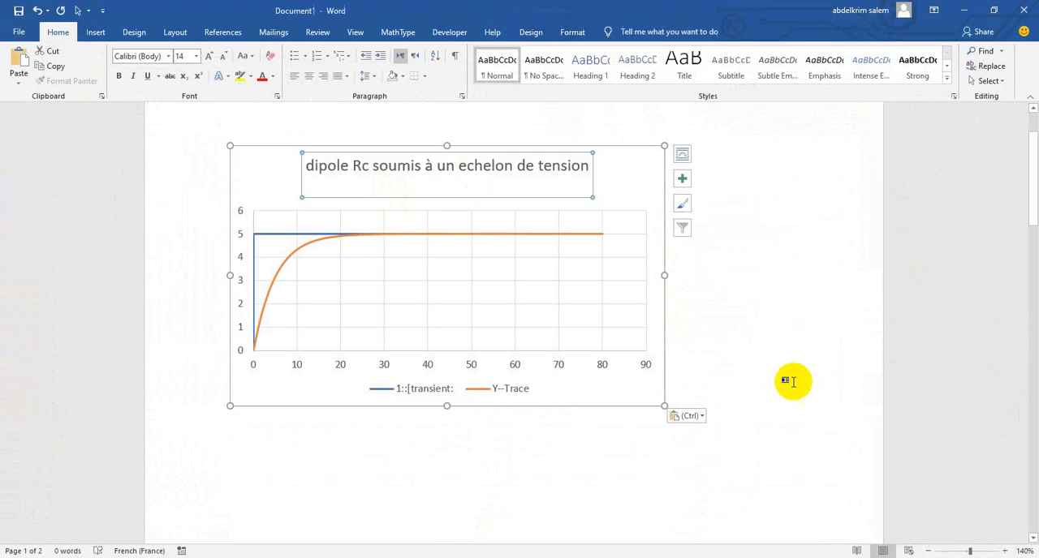
# Delete the legend from the chart in the Word document and deselect the chart
pyautogui.click(495, 393)
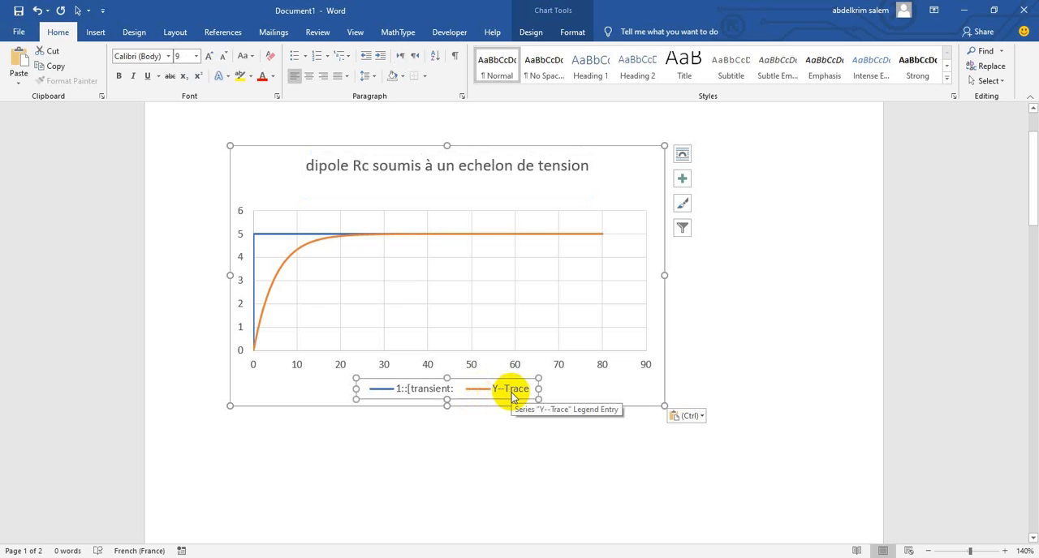
pyautogui.press('Delete')
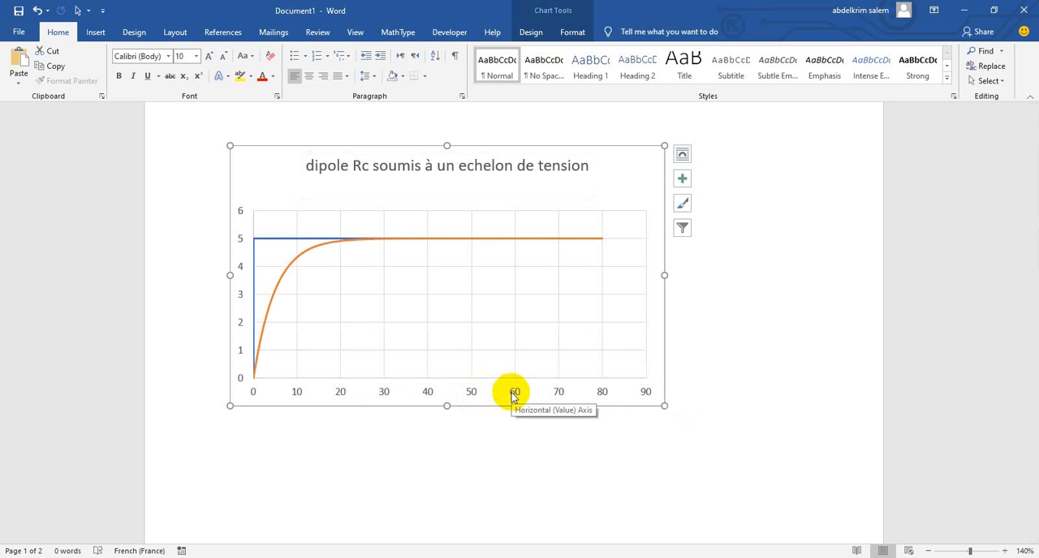
pyautogui.click(689, 281)
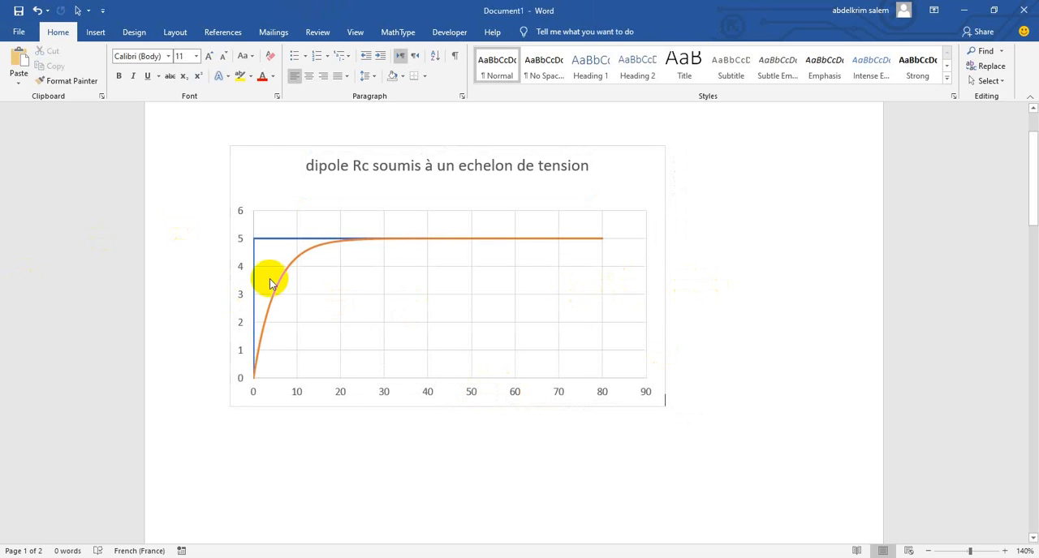